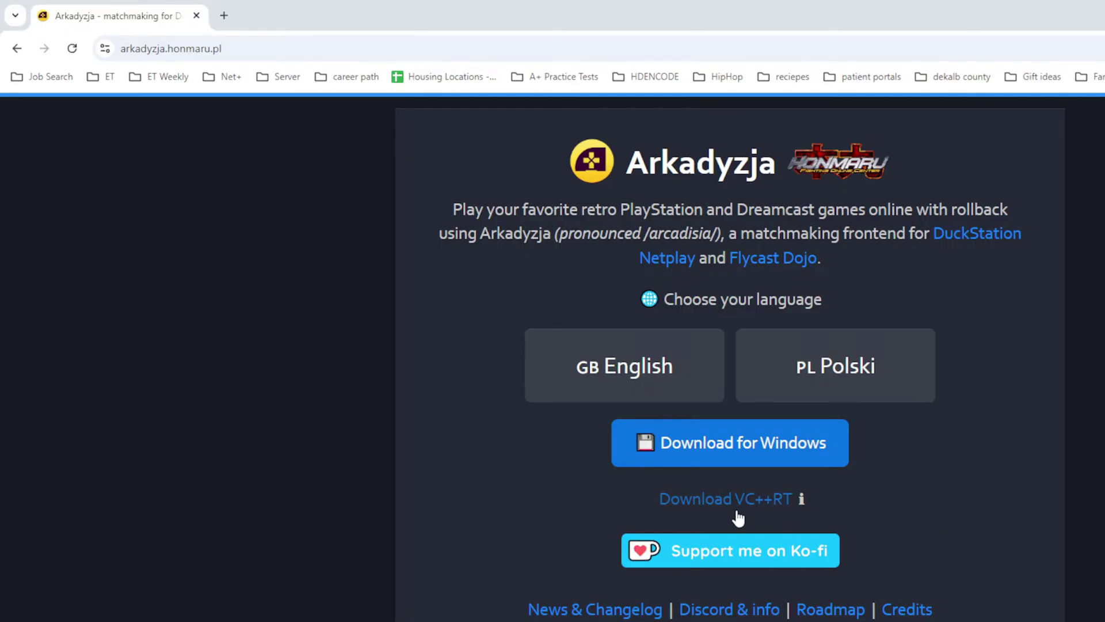
Download the Windows version of Arkadyzja and extract arkadyzja_0.0.18.zip to C:\APP\Arkadyzja
click(732, 456)
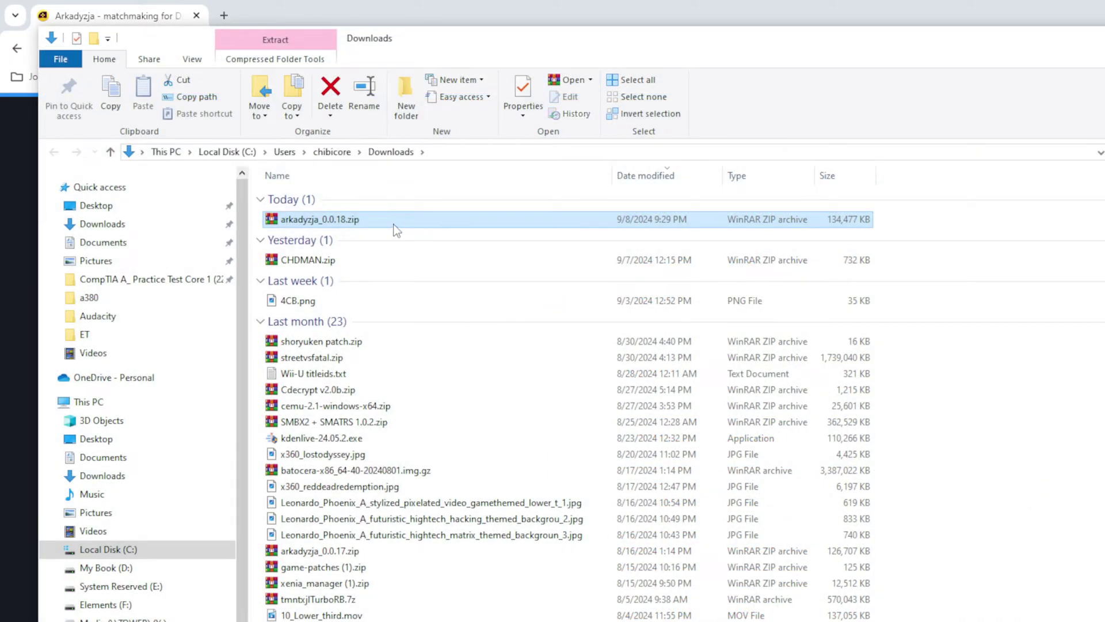
double_click(396, 226)
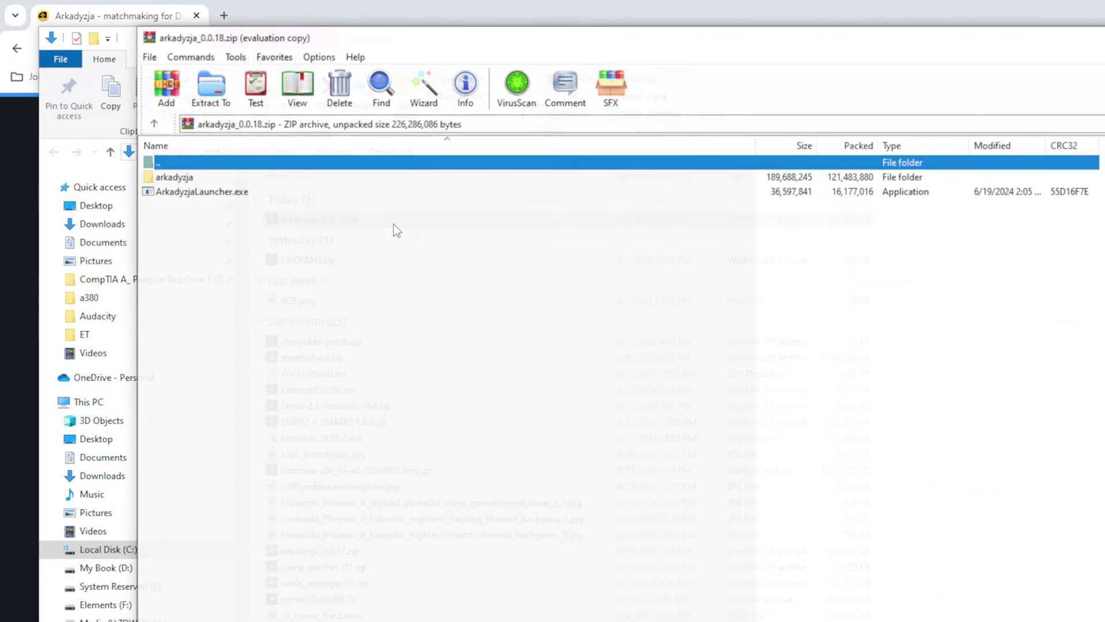
click(209, 87)
click(520, 275)
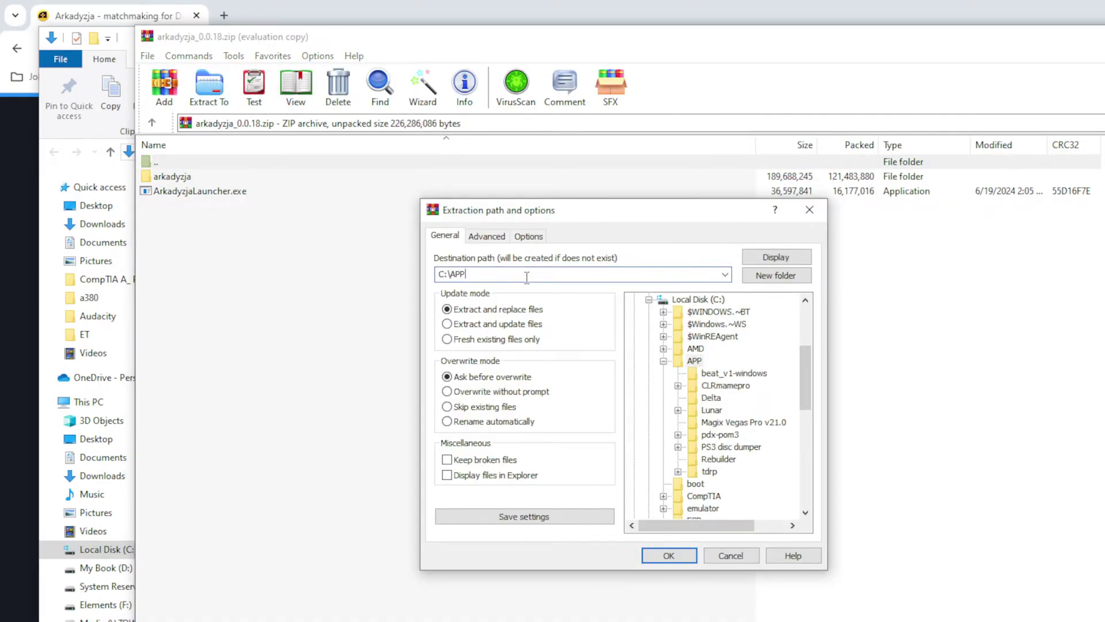
text(\Arkadyz)
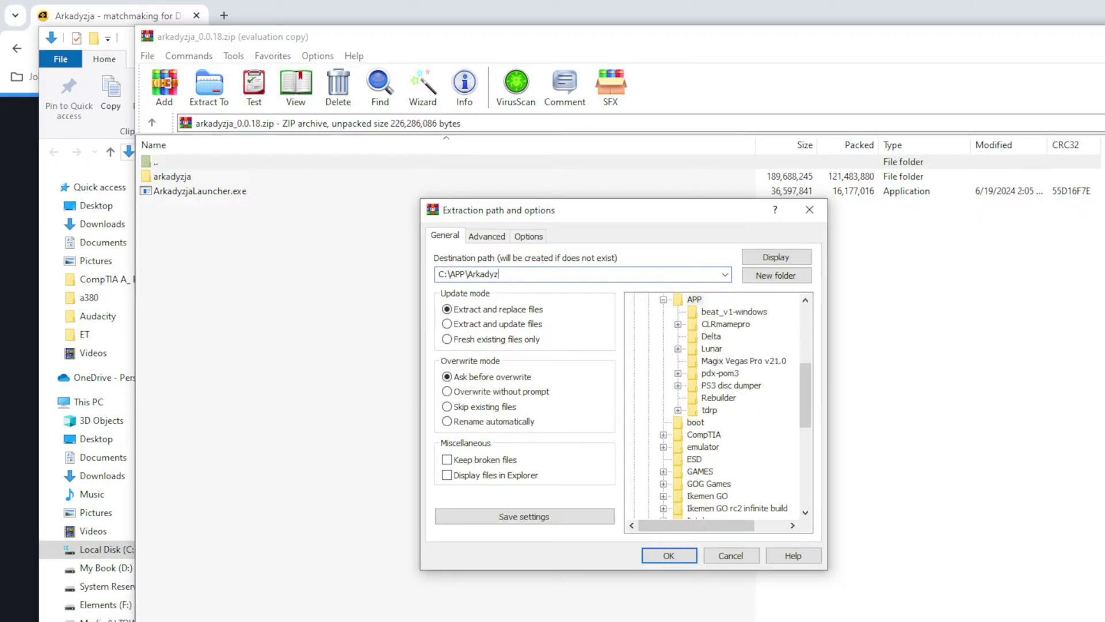
text(ja)
click(668, 556)
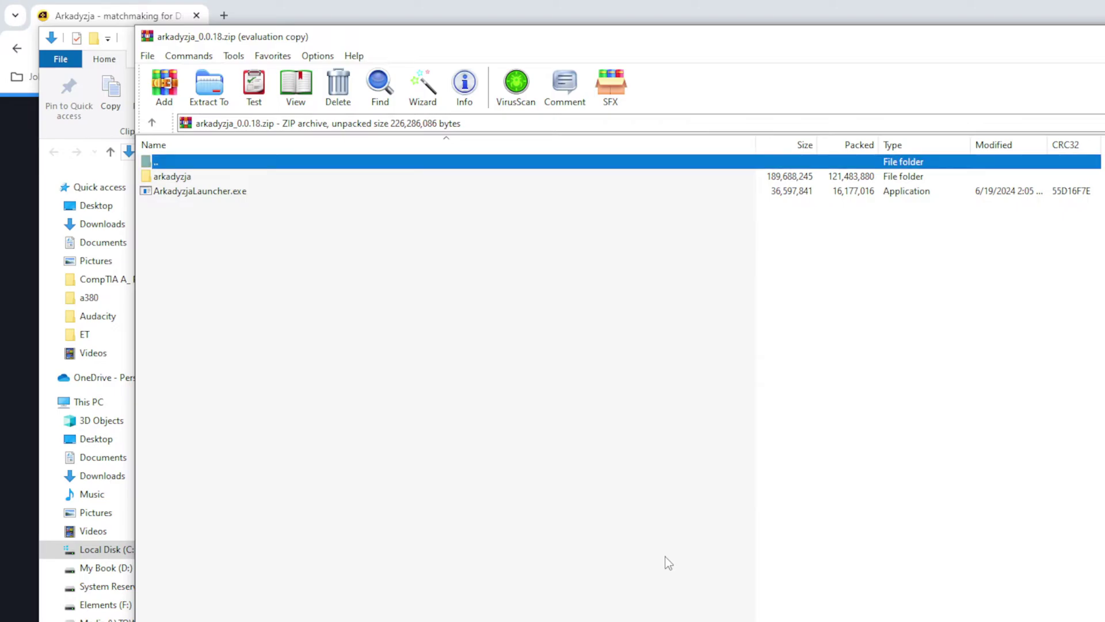
Go to the C:\APP\Arkadyzja folder in File Explorer and launch ArkadyzjaLauncher.exe
click(109, 549)
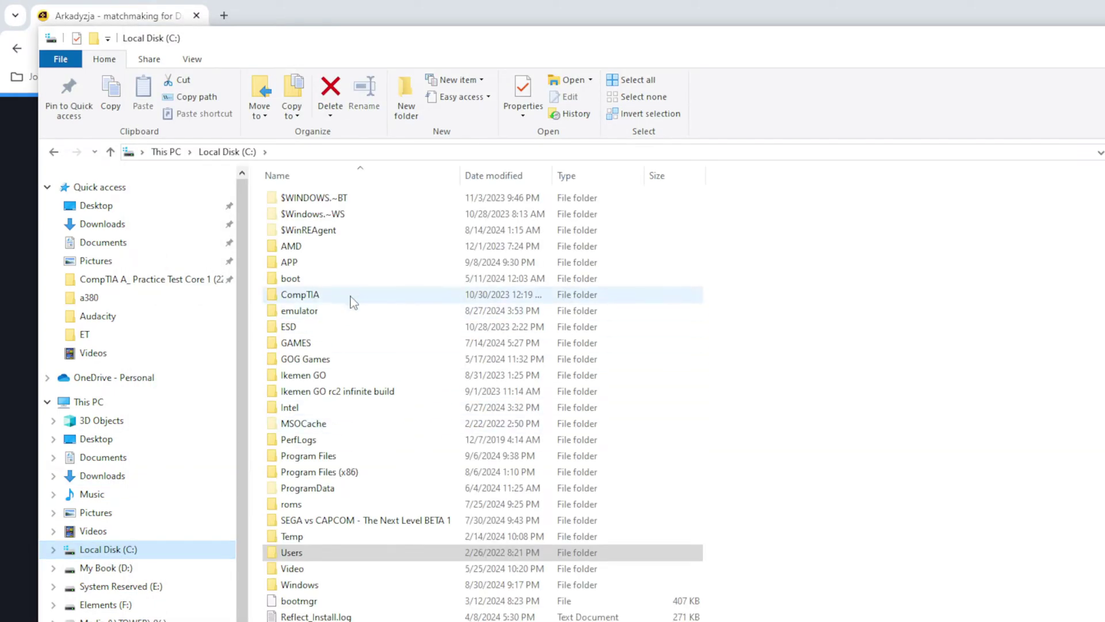
click(295, 264)
double_click(294, 265)
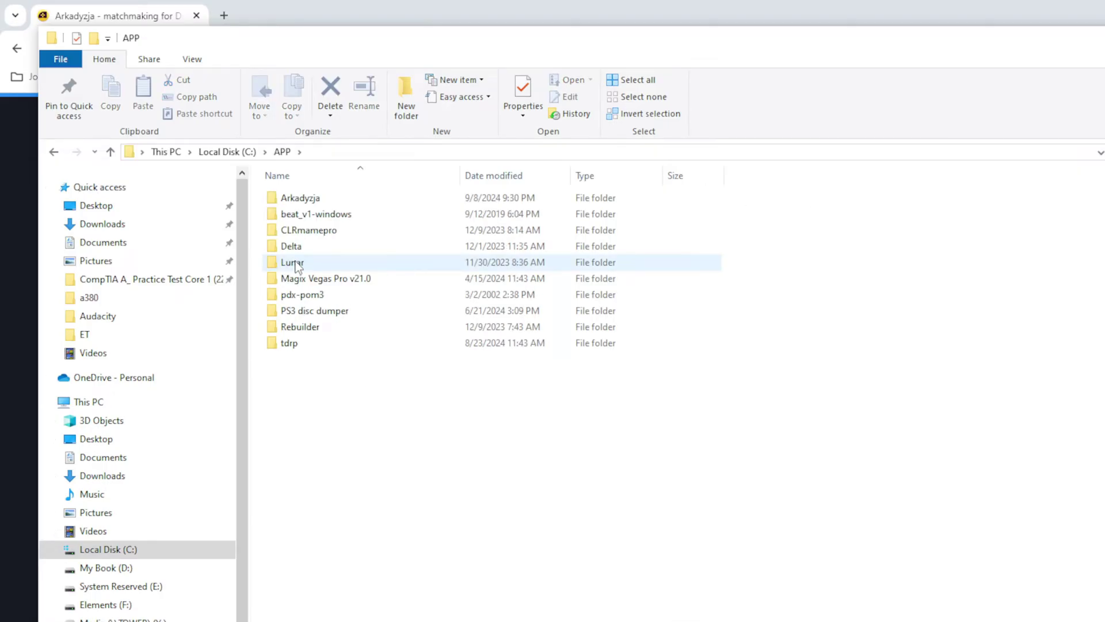
click(314, 203)
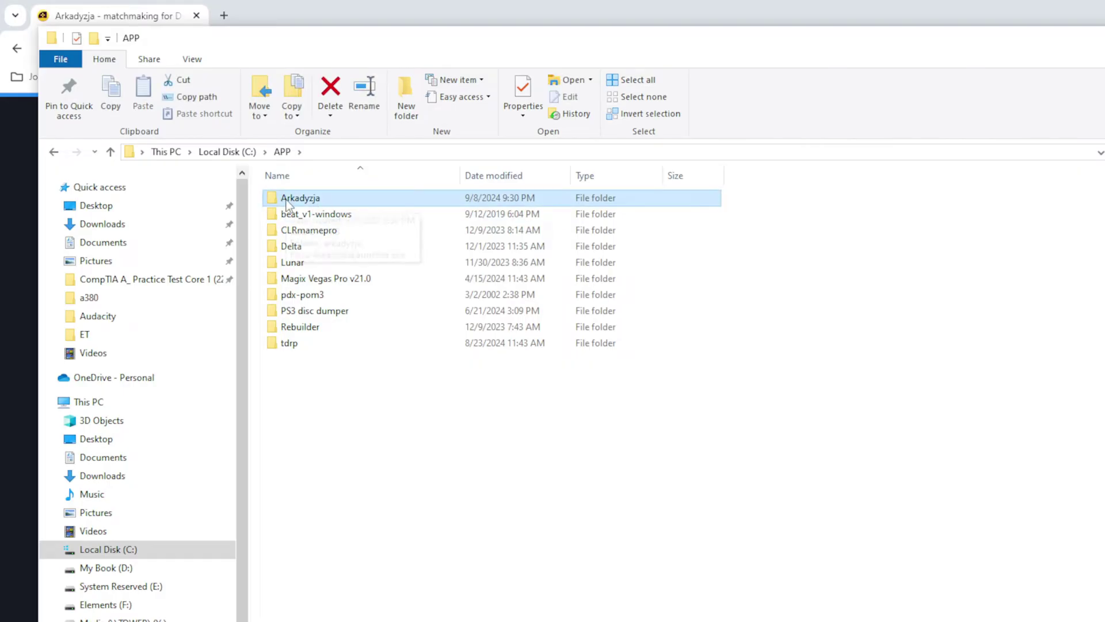
double_click(286, 203)
click(336, 220)
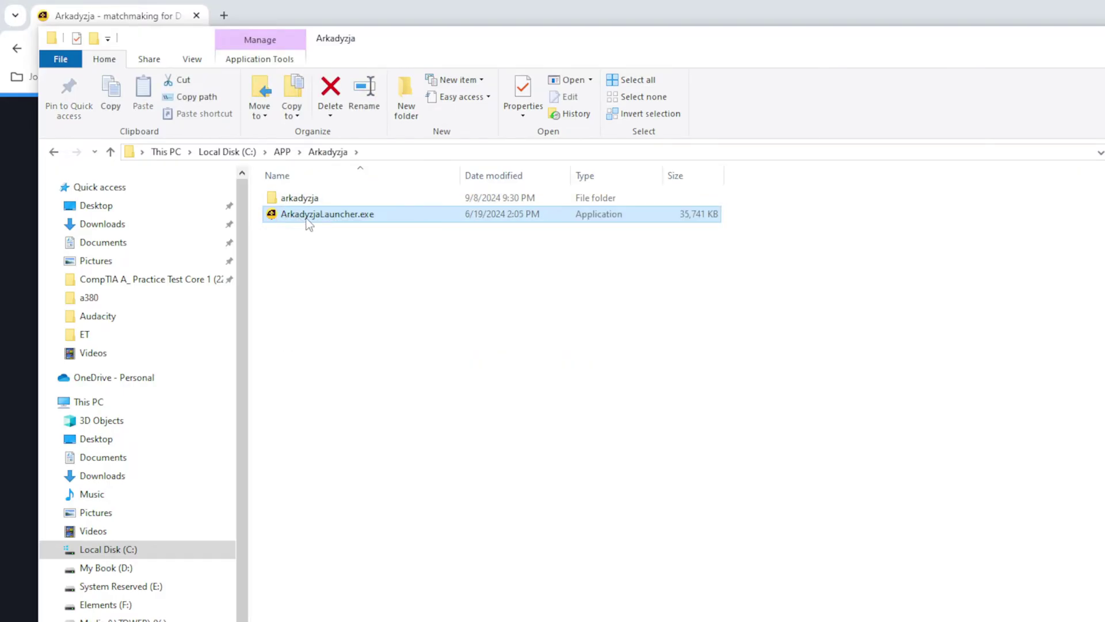
double_click(307, 218)
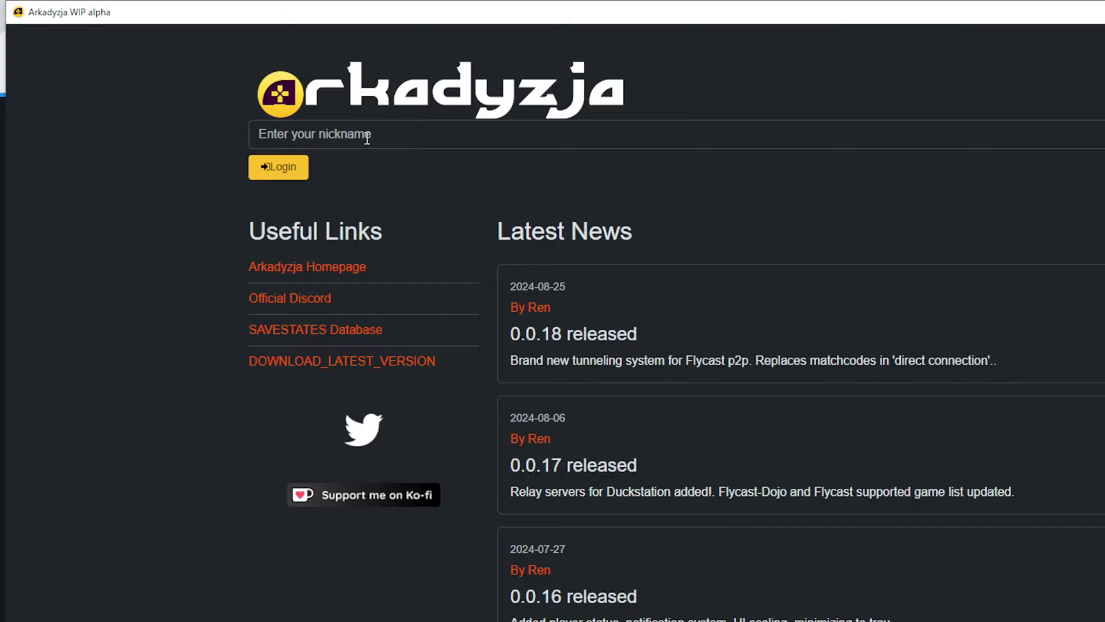
Log in to Arkadyzja with the player's nickname
click(367, 138)
text(thec0r3)
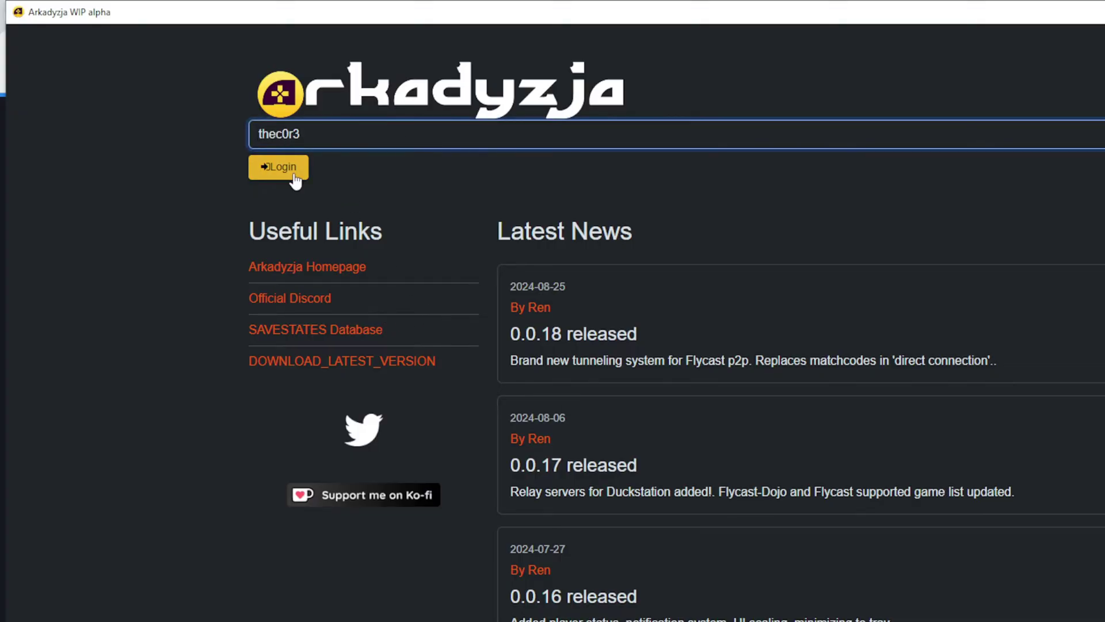
click(295, 180)
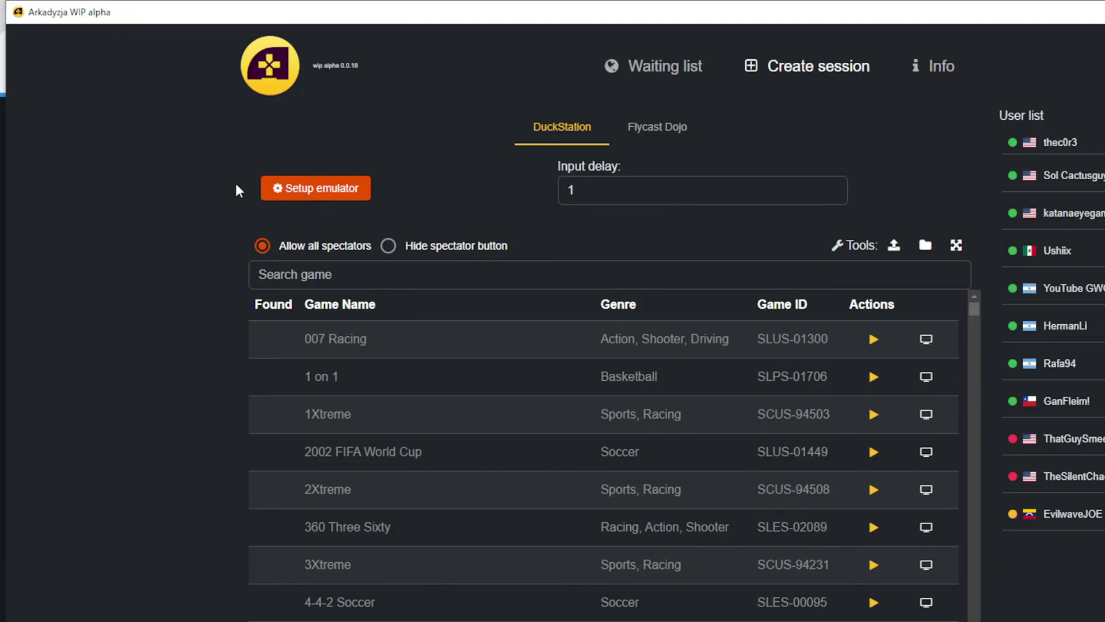
Search the DuckStation game list for "tekken 3"
click(392, 277)
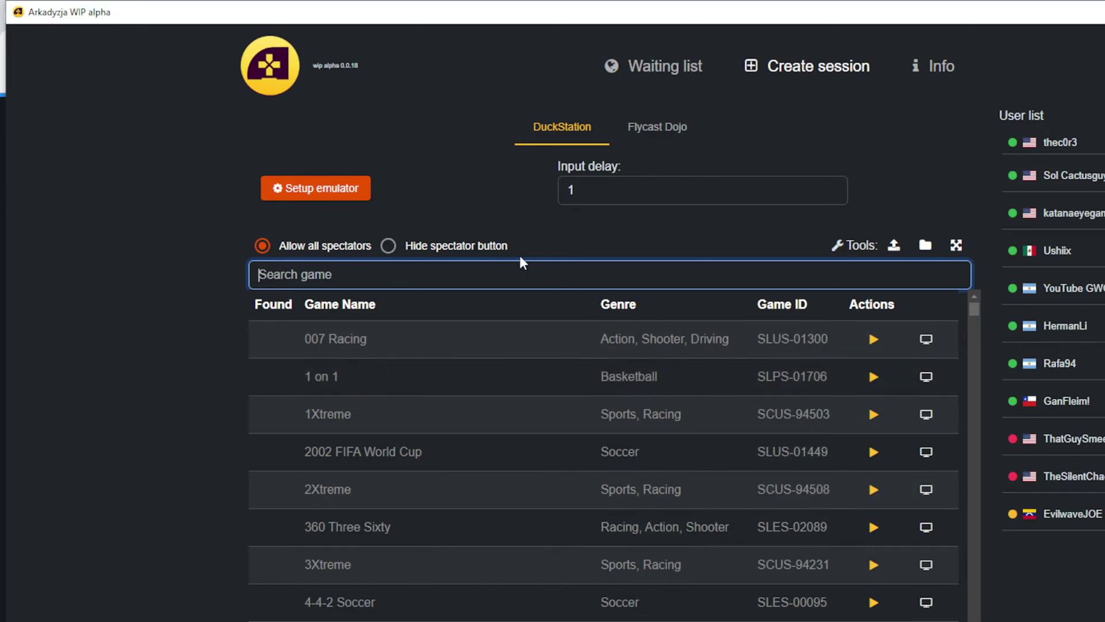
text(tekken 4)
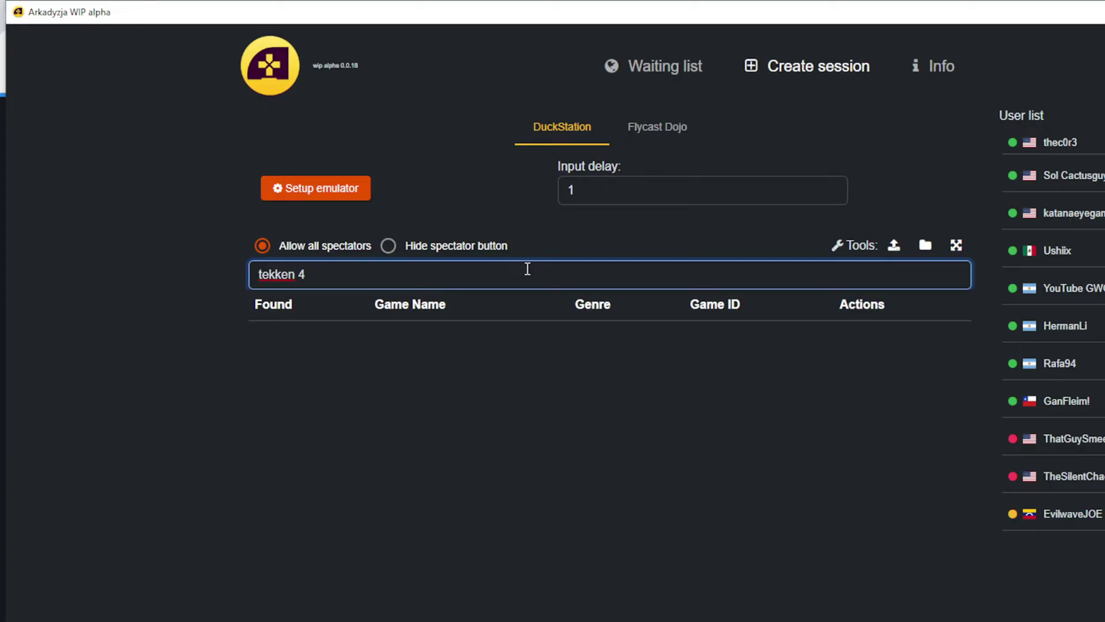
key(BackSpace)
text(3)
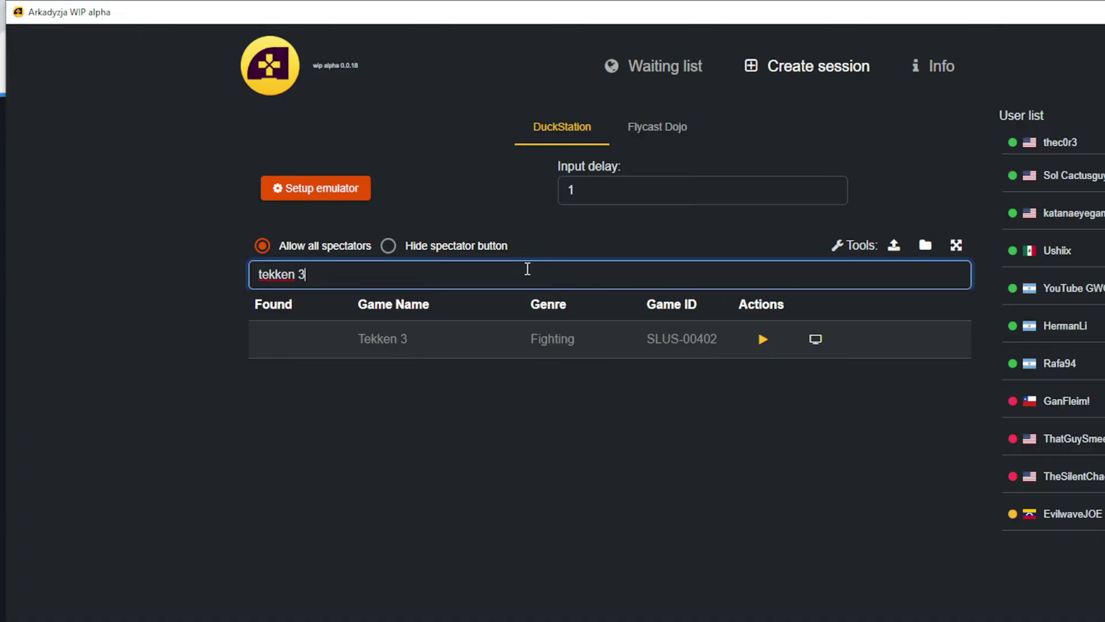
Import the game file Tekken 3 (USA).cue from the F:\ROMS\PS1 folder into the DuckStation ROMs
click(893, 249)
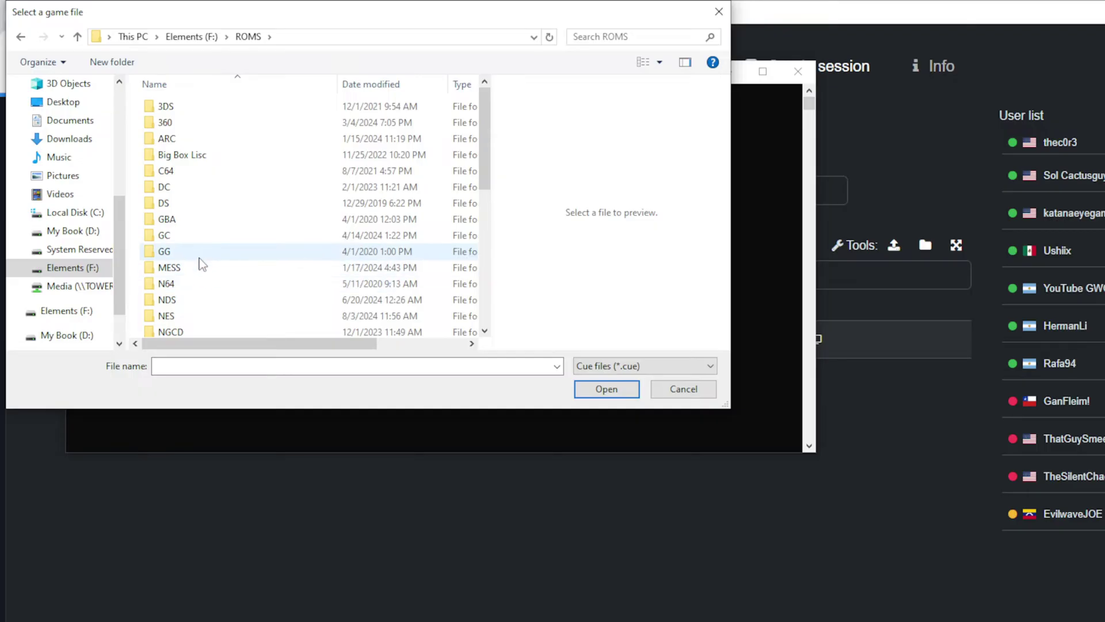
scroll(199, 250, down, 3)
double_click(197, 252)
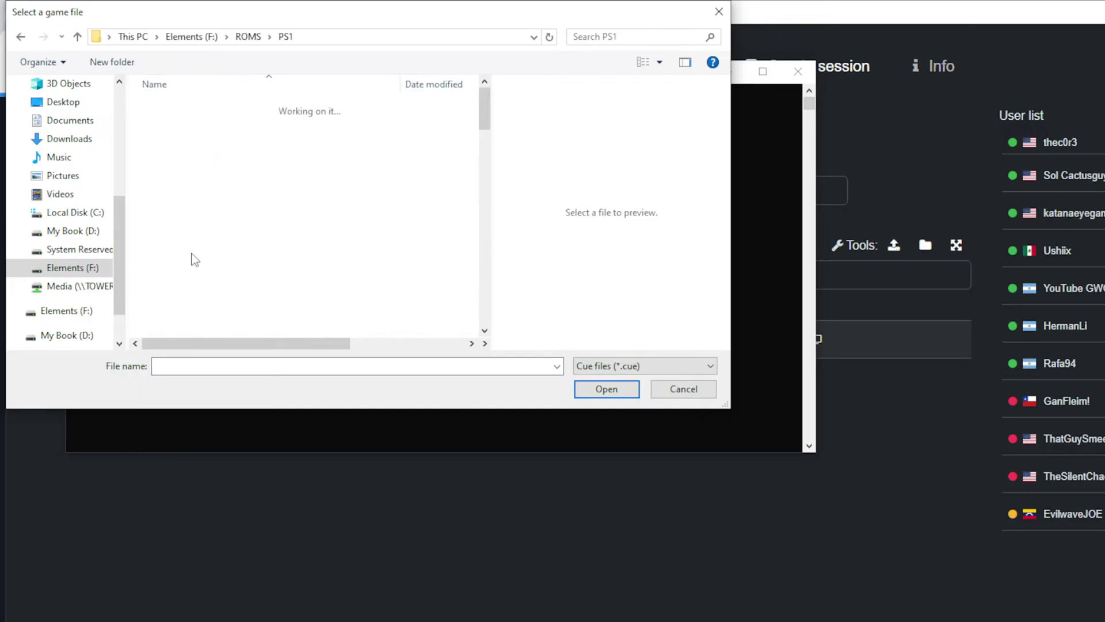
scroll(314, 227, down, 4)
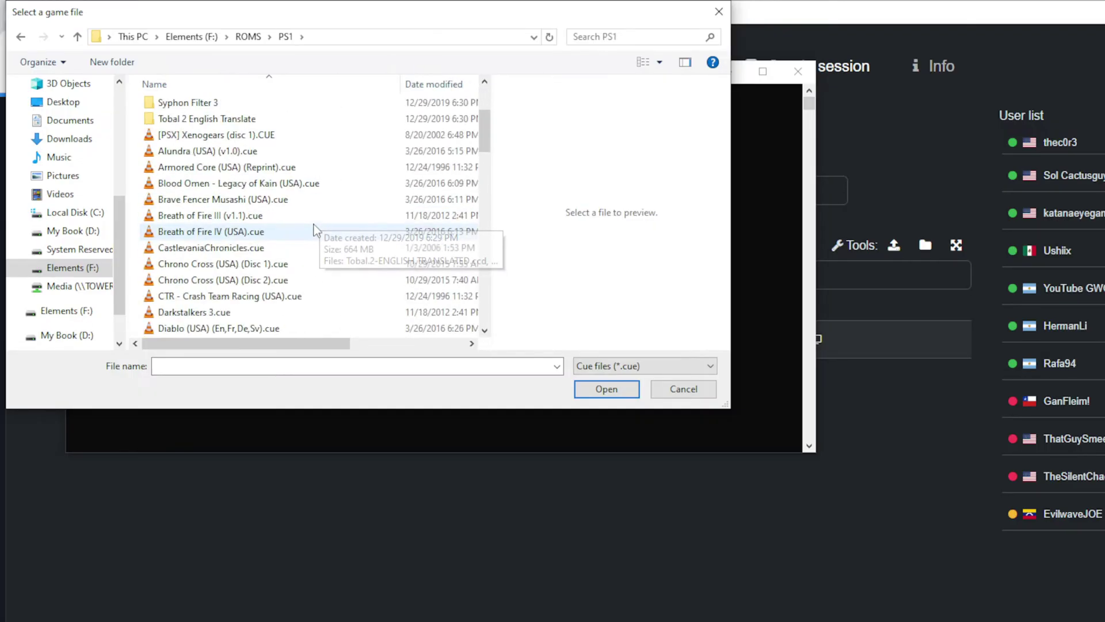
scroll(312, 236, down, 15)
click(314, 247)
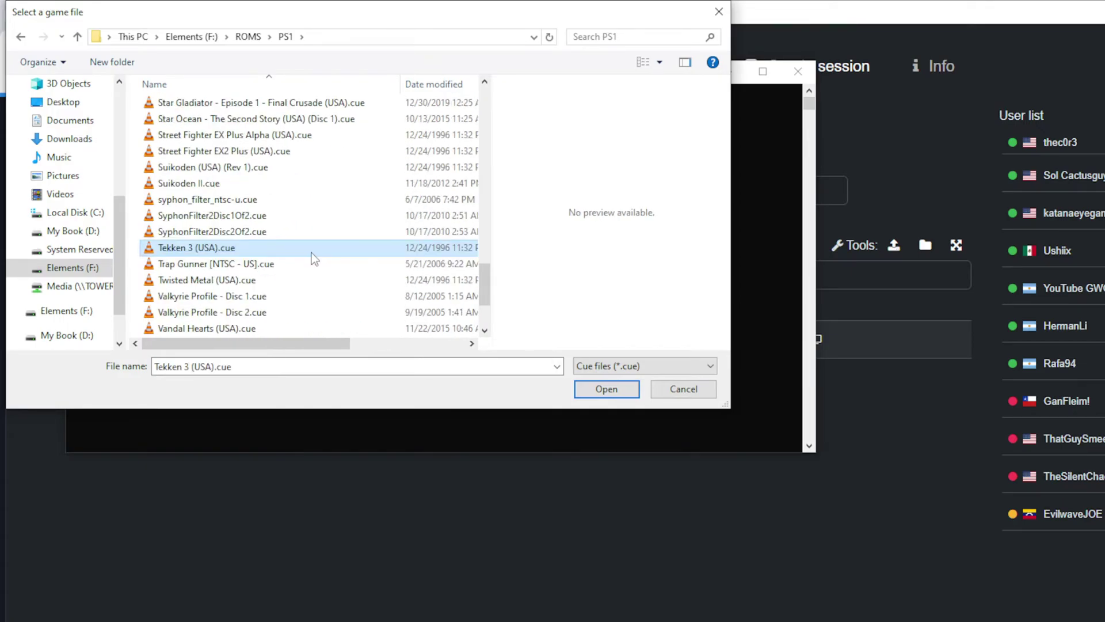
click(606, 389)
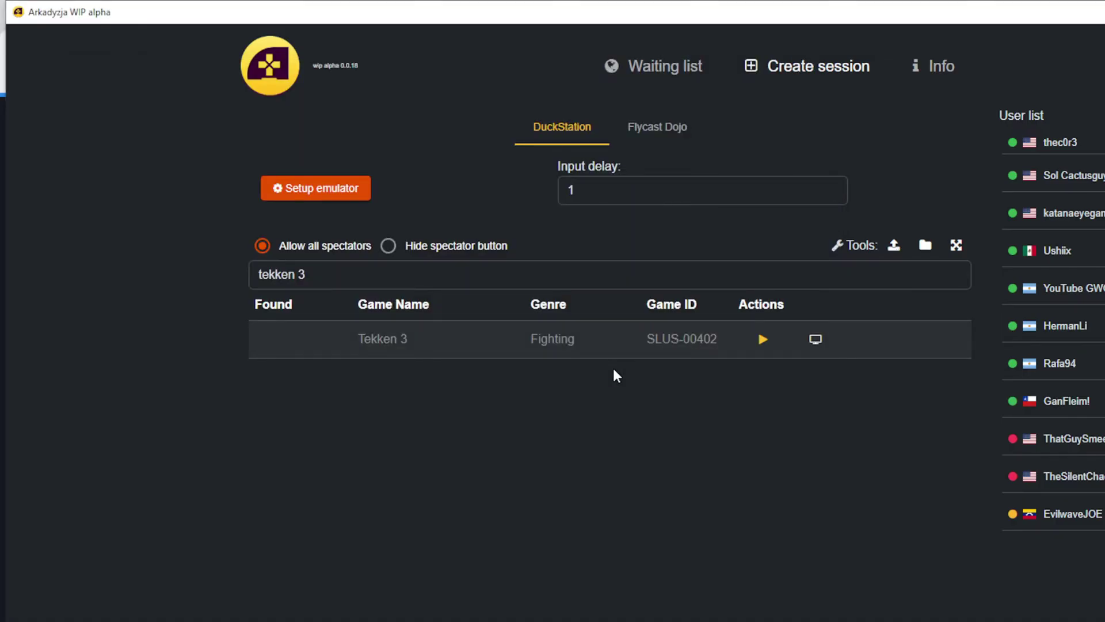
Check the DuckStation roms folder for the imported game and test-run Tekken 3 offline
click(924, 247)
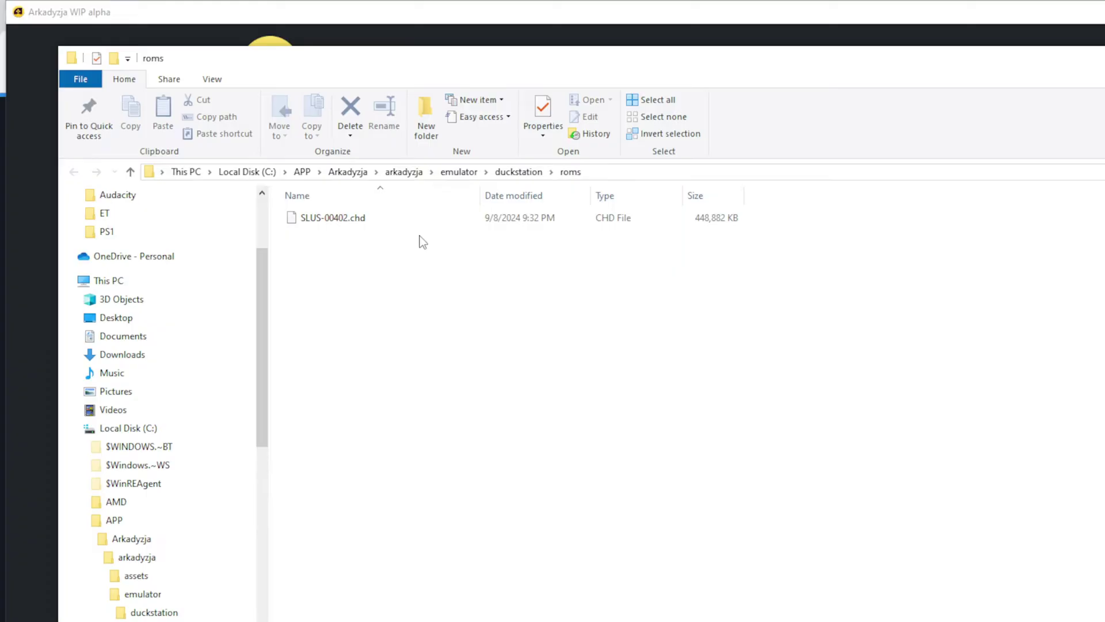
click(1102, 58)
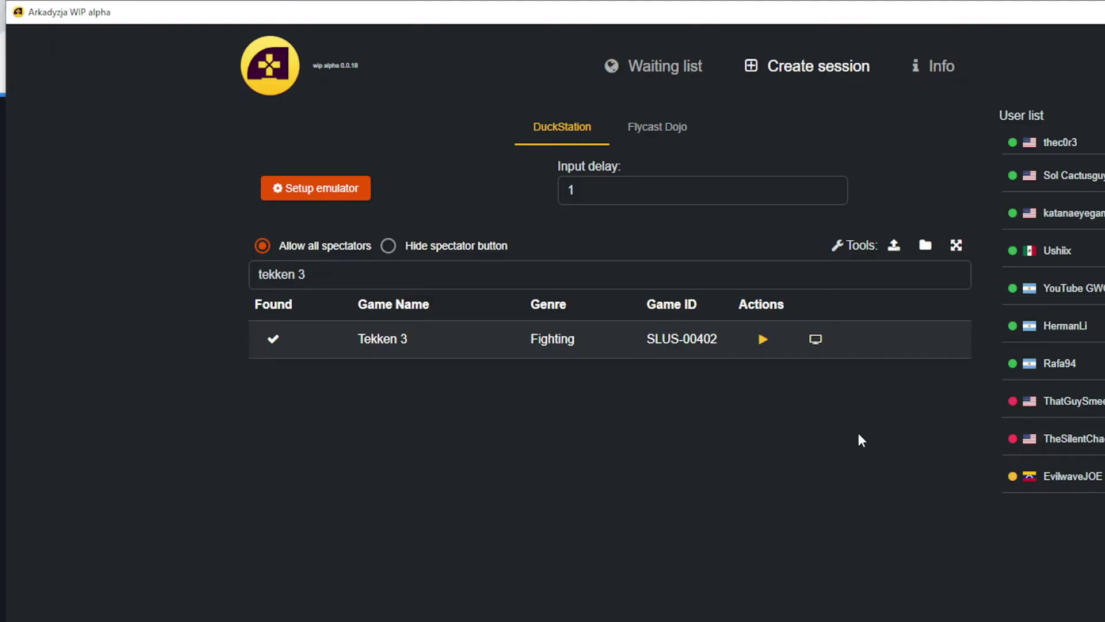
click(815, 341)
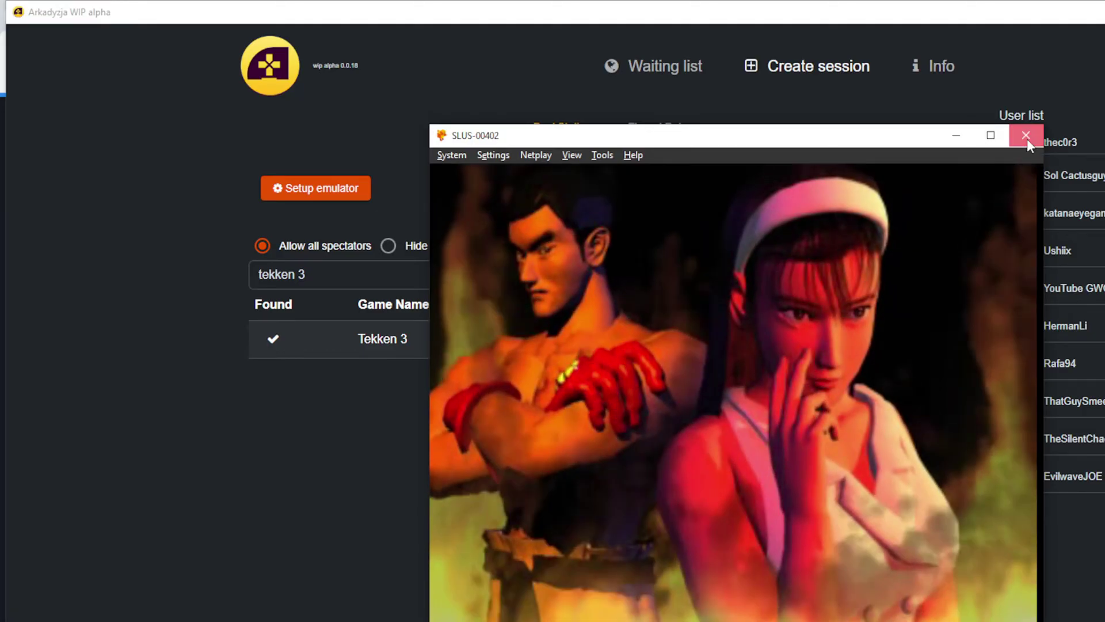
click(1026, 137)
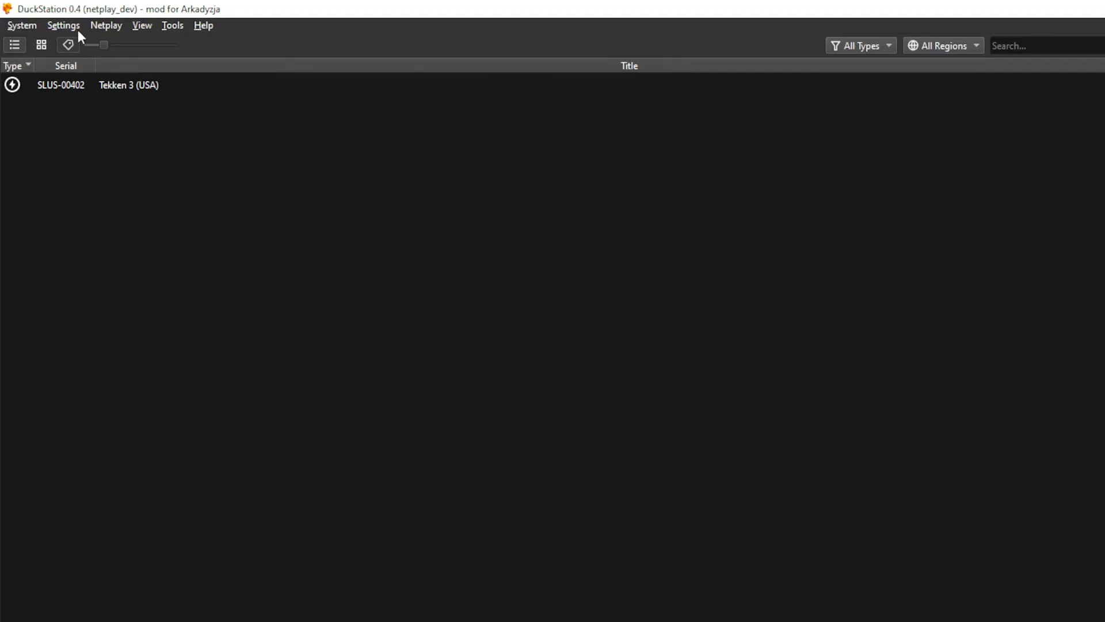
Set Controller Port 1 to Digital Controller with automatic mapping in DuckStation's controller settings, and close the emulator
click(68, 28)
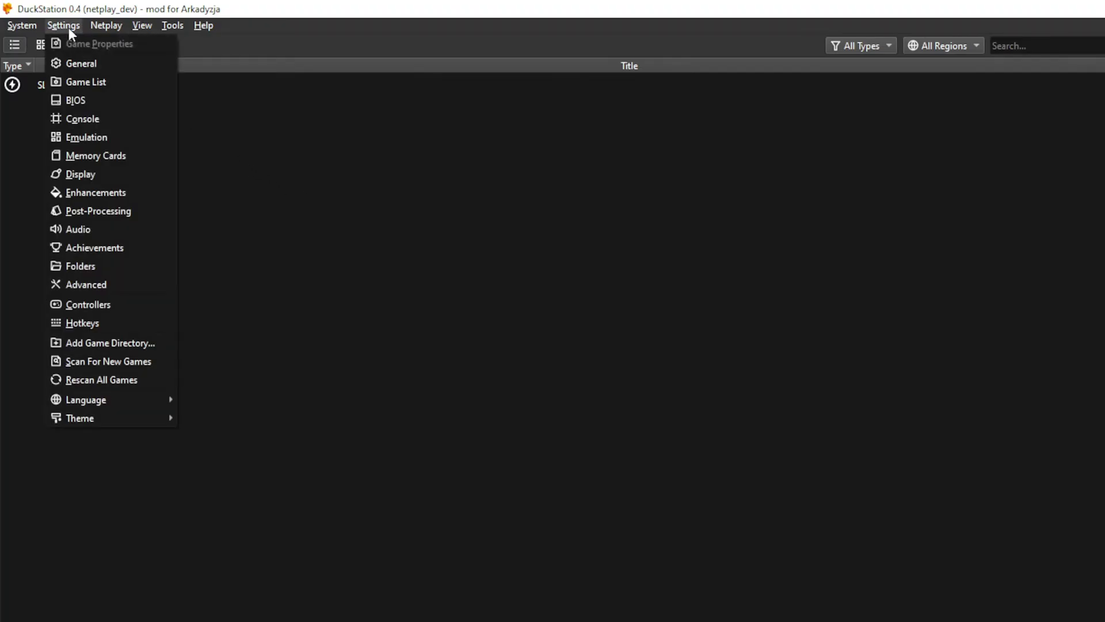
click(101, 301)
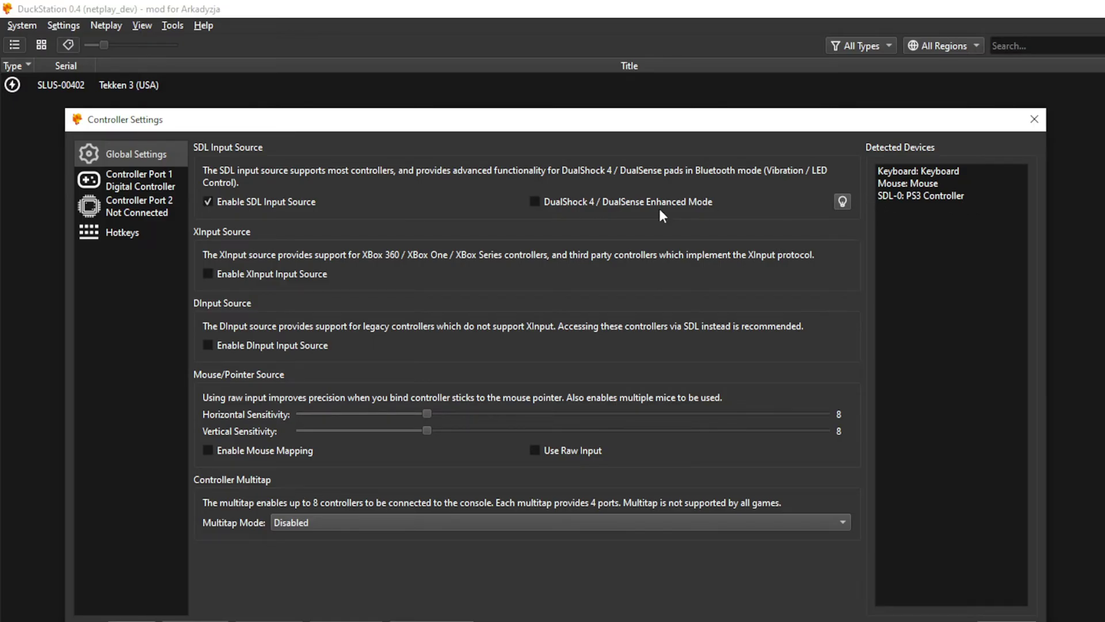
click(147, 183)
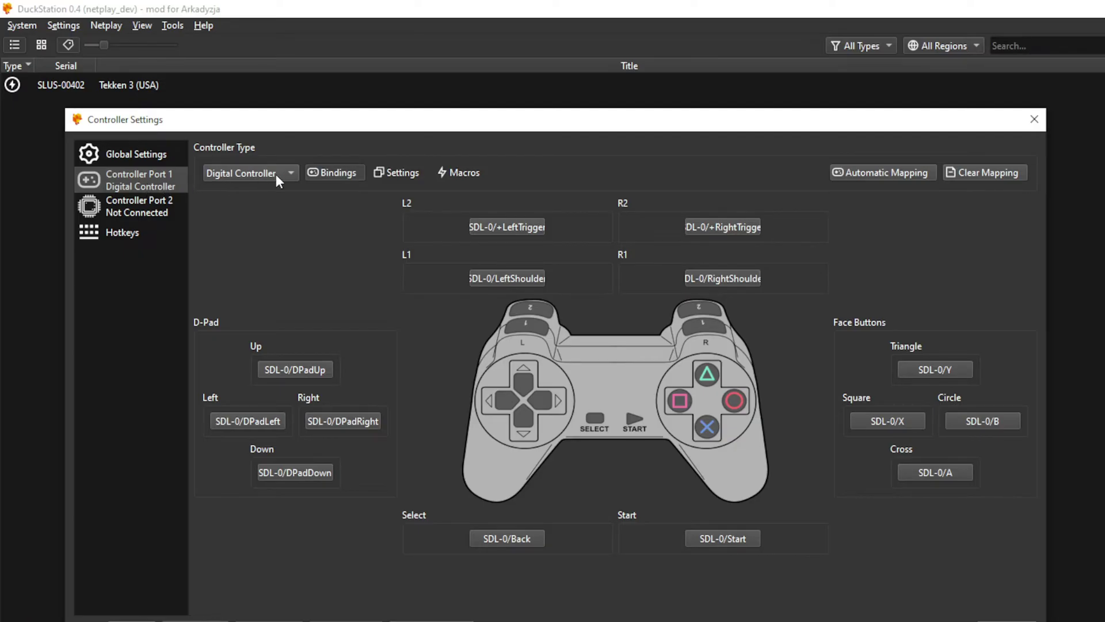
click(293, 172)
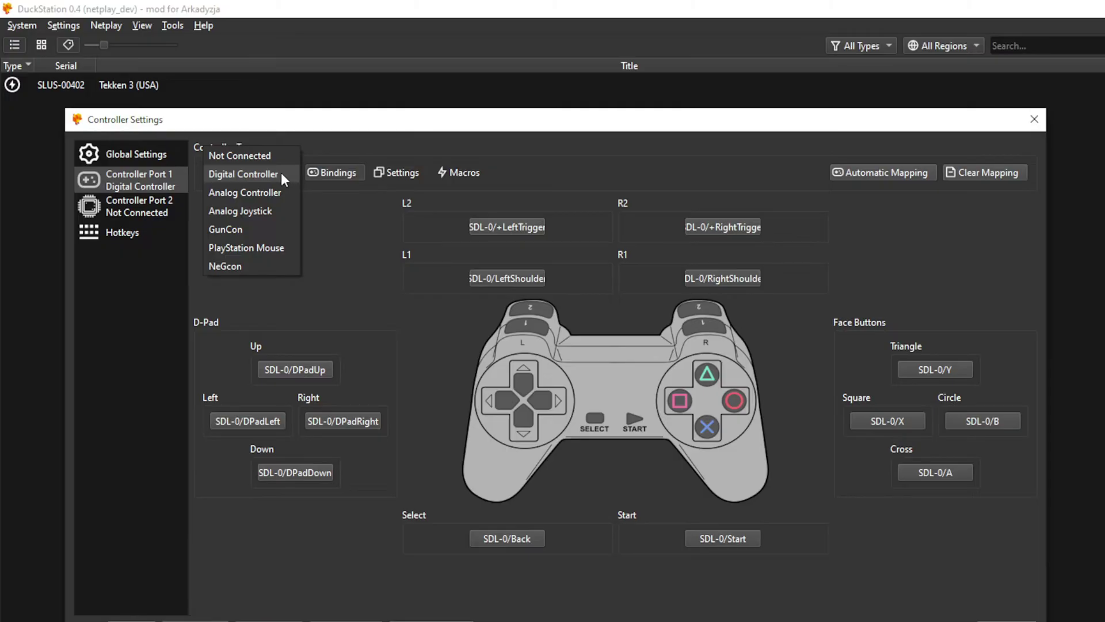
click(282, 174)
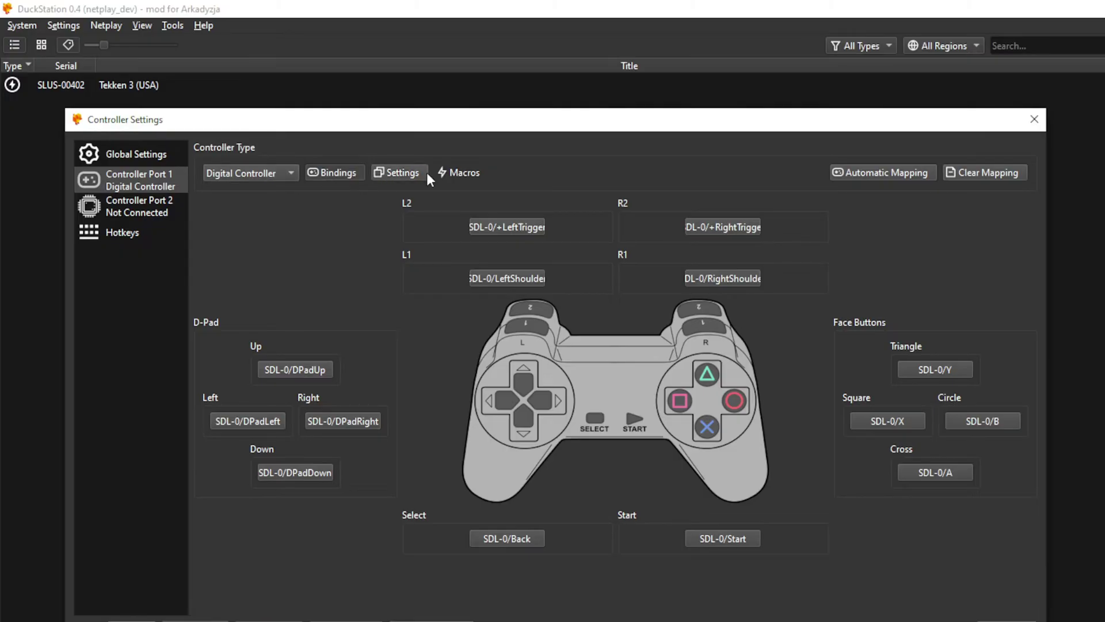
click(882, 175)
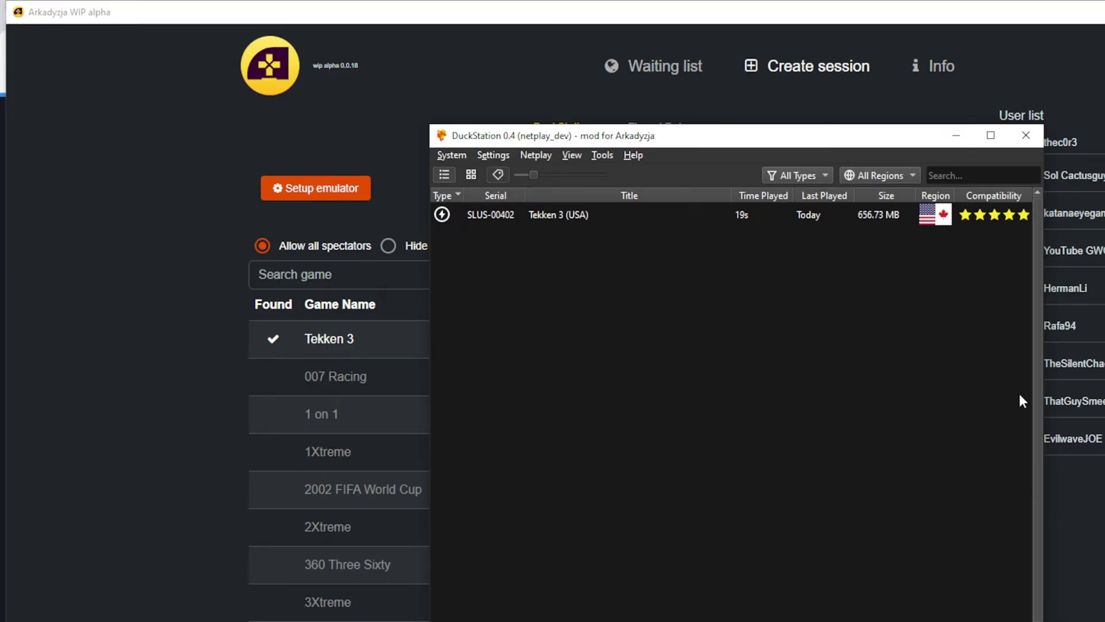
click(1030, 136)
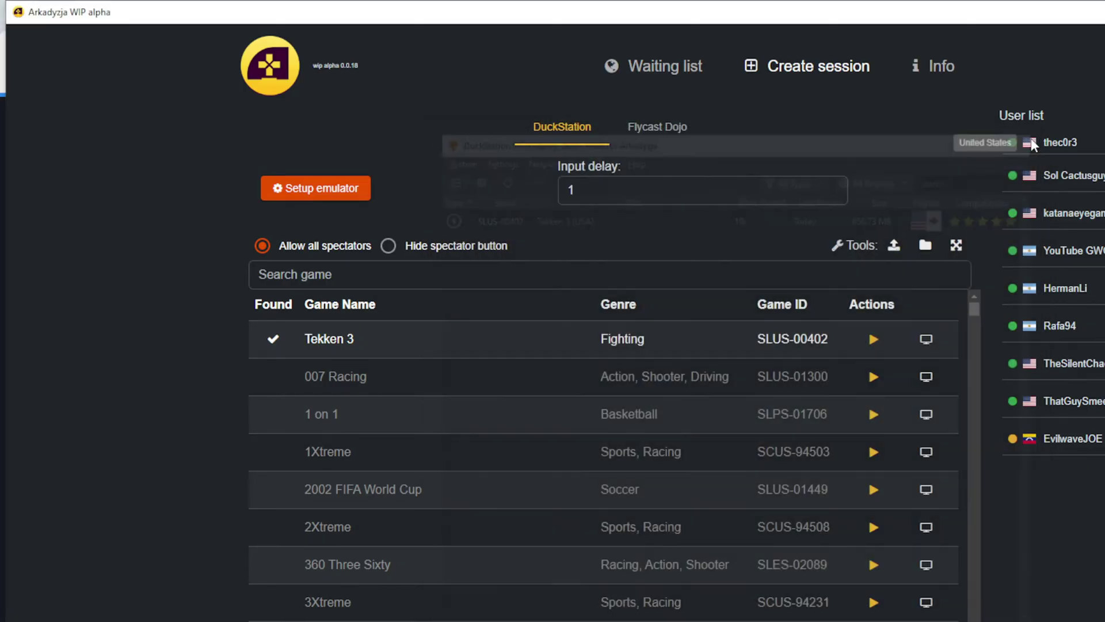
Run Tekken 3 offline and test the controls by moving through the game's mode selection
click(928, 350)
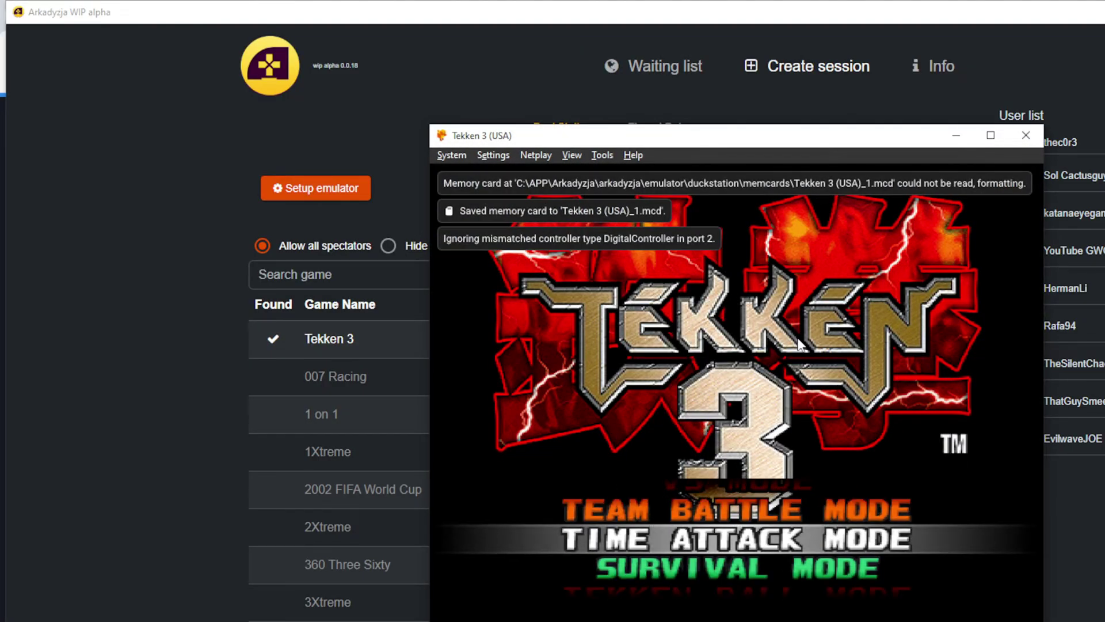
key(Down)
key(Down)
key(Down)
key(Down)
key(Down)
key(Up)
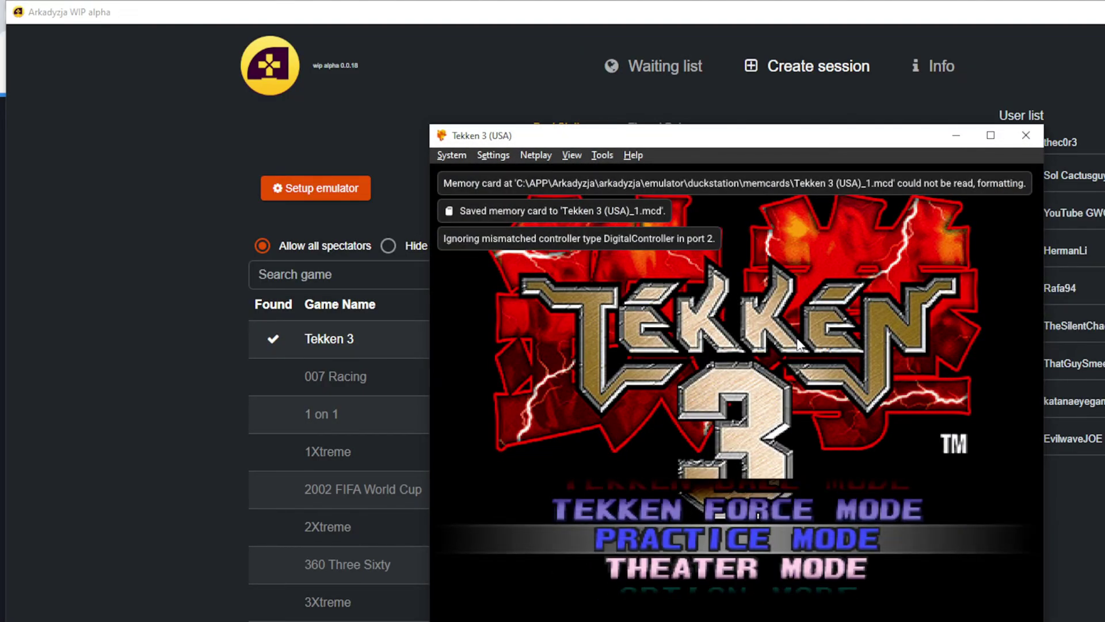
key(Up)
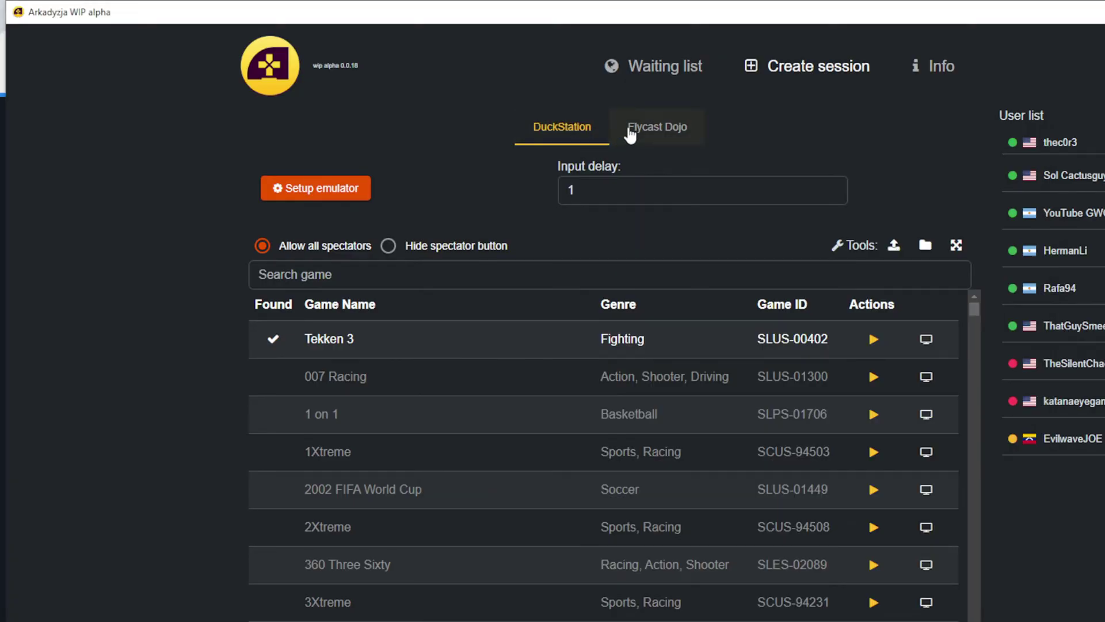
Open the waiting list to examine the available online sessions
click(662, 80)
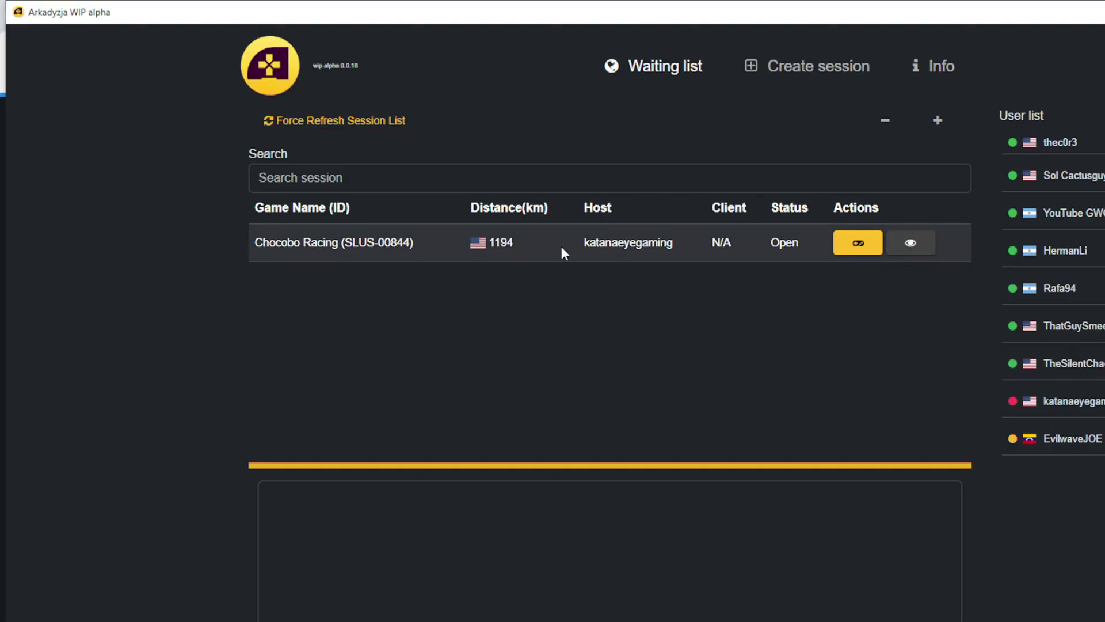
Host an online DuckStation session of Advanced V.G. 2 through the US#2 Arkadyzja relay server in New York, USA
click(854, 245)
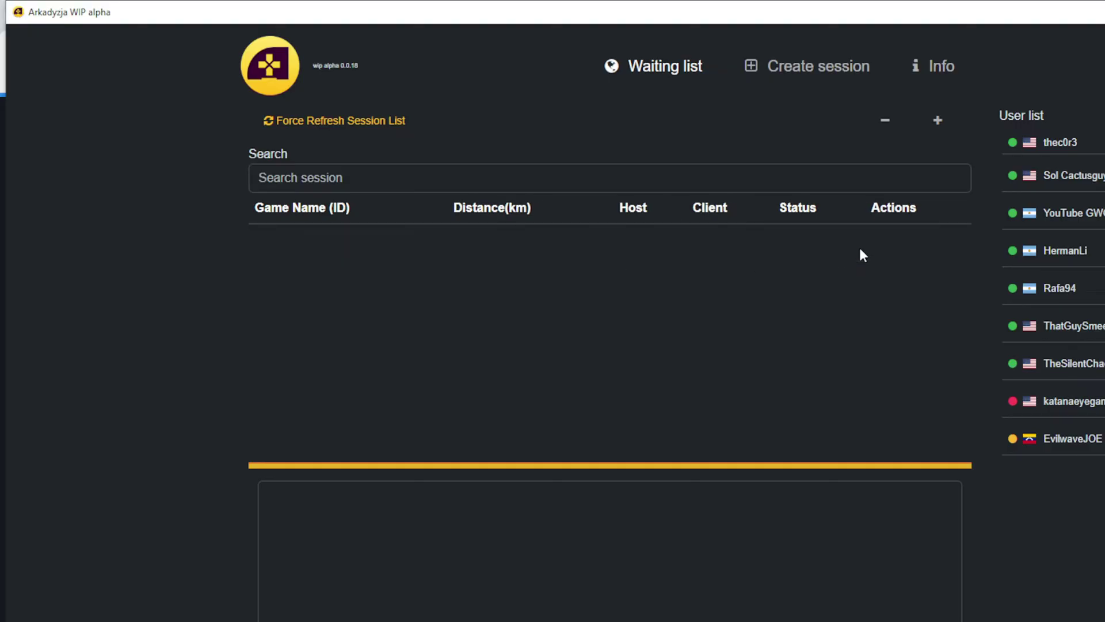
click(780, 78)
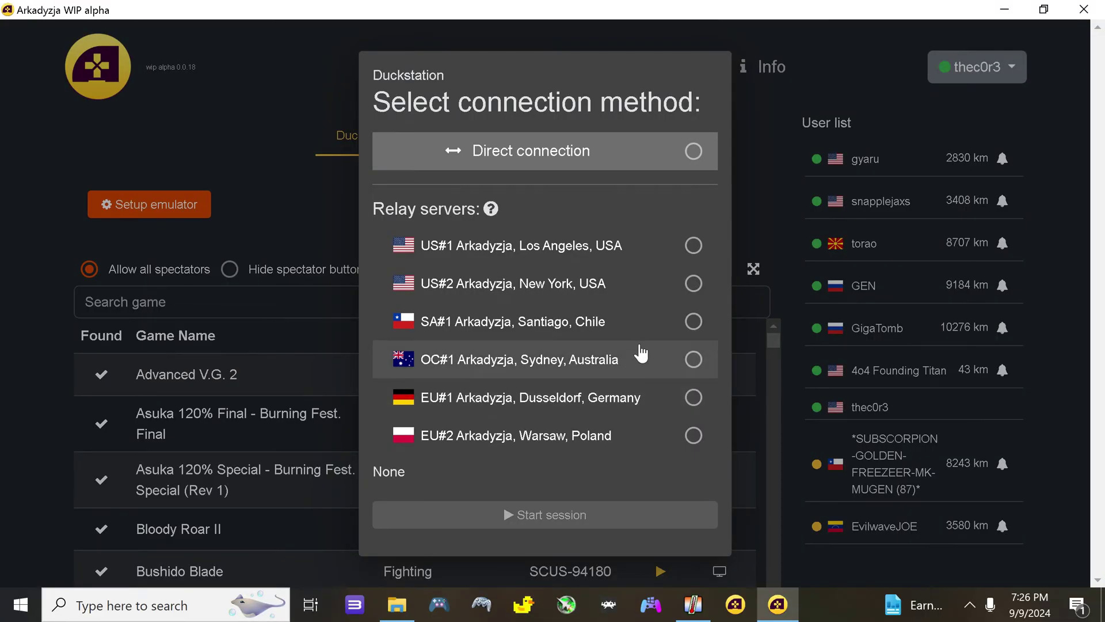
click(695, 284)
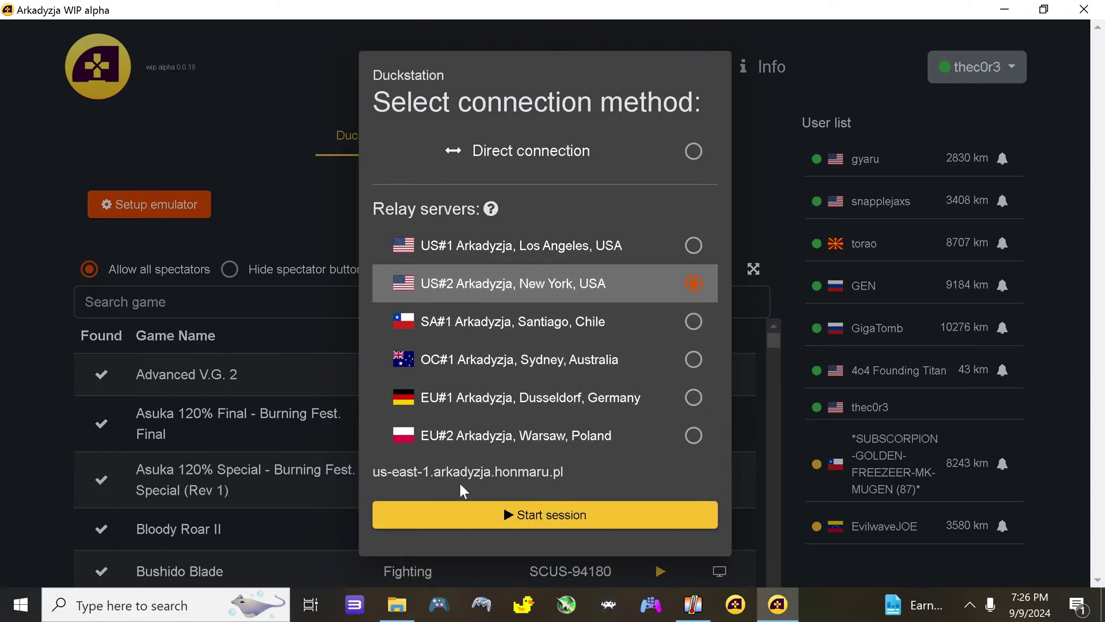
click(506, 508)
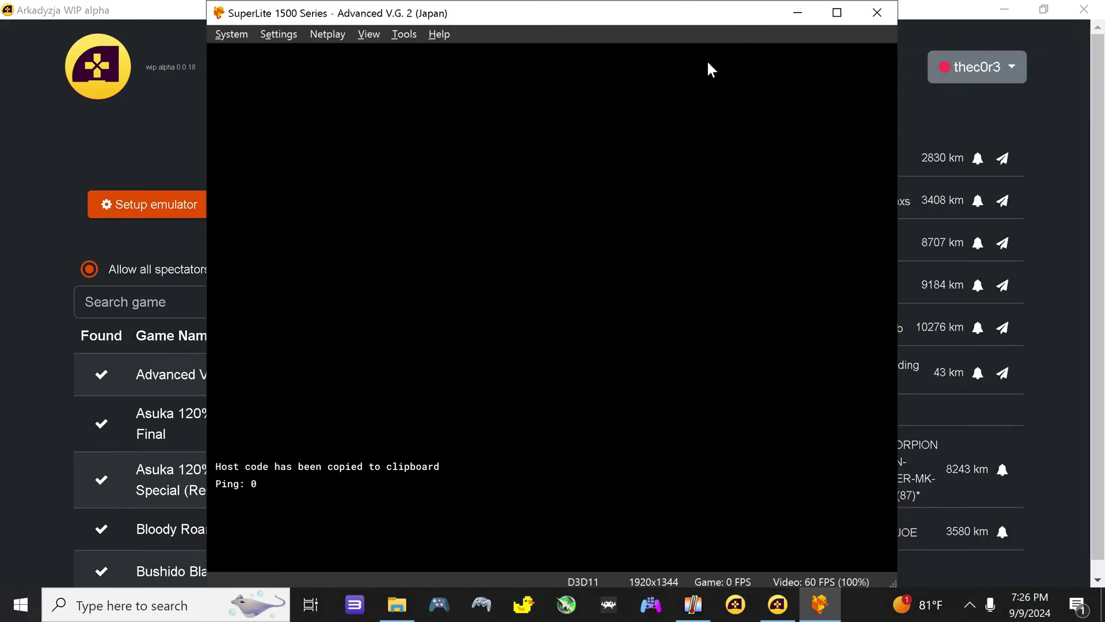
Maximize the emulator window and move through the Advanced V.G. 2 mode menu to choose a mode
click(836, 12)
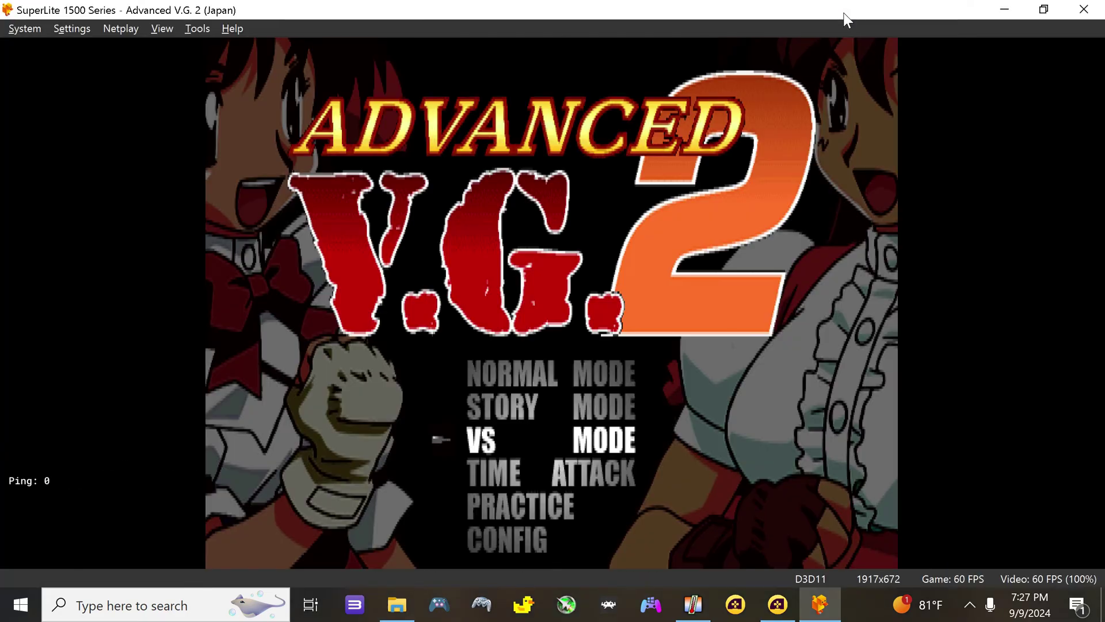
key(Up)
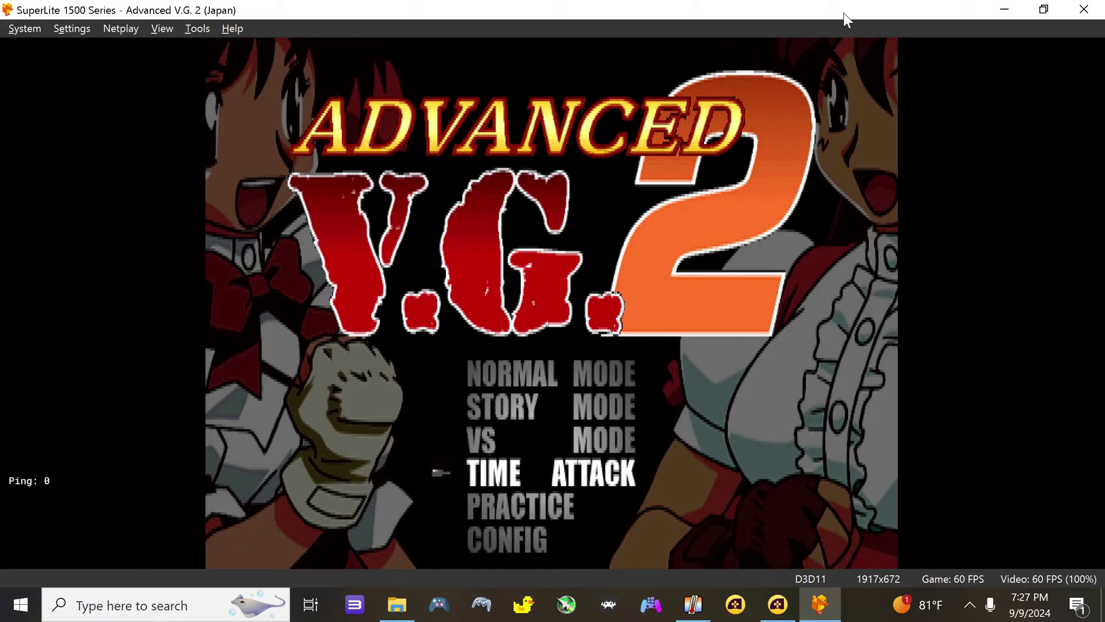
key(Down)
key(Return)
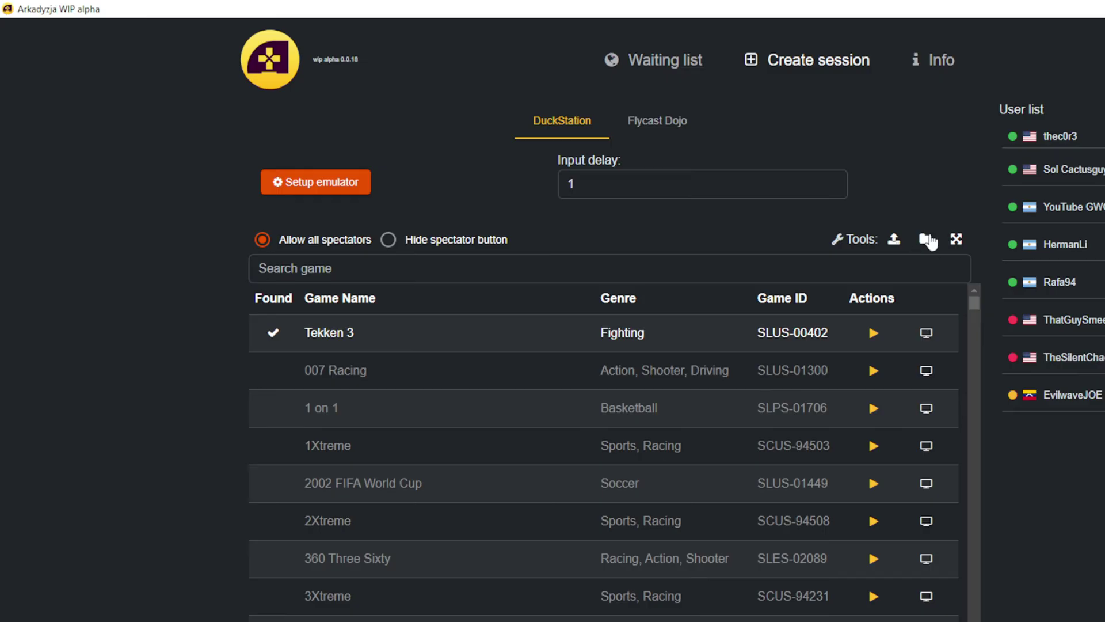
Search the Flycast Dojo game list for "street figh"
click(668, 137)
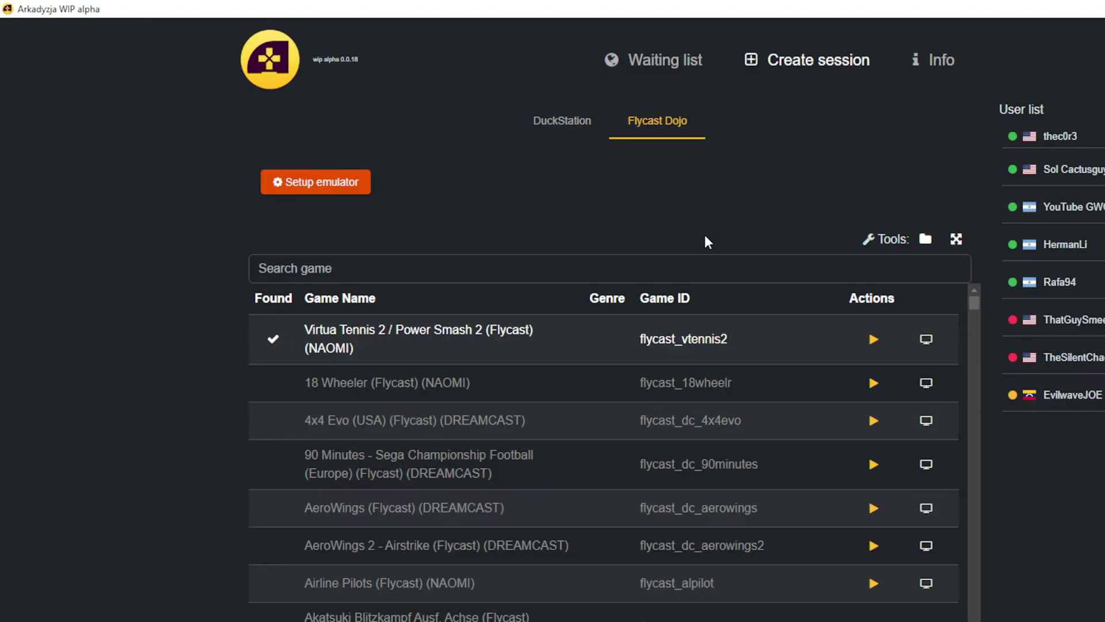
click(584, 270)
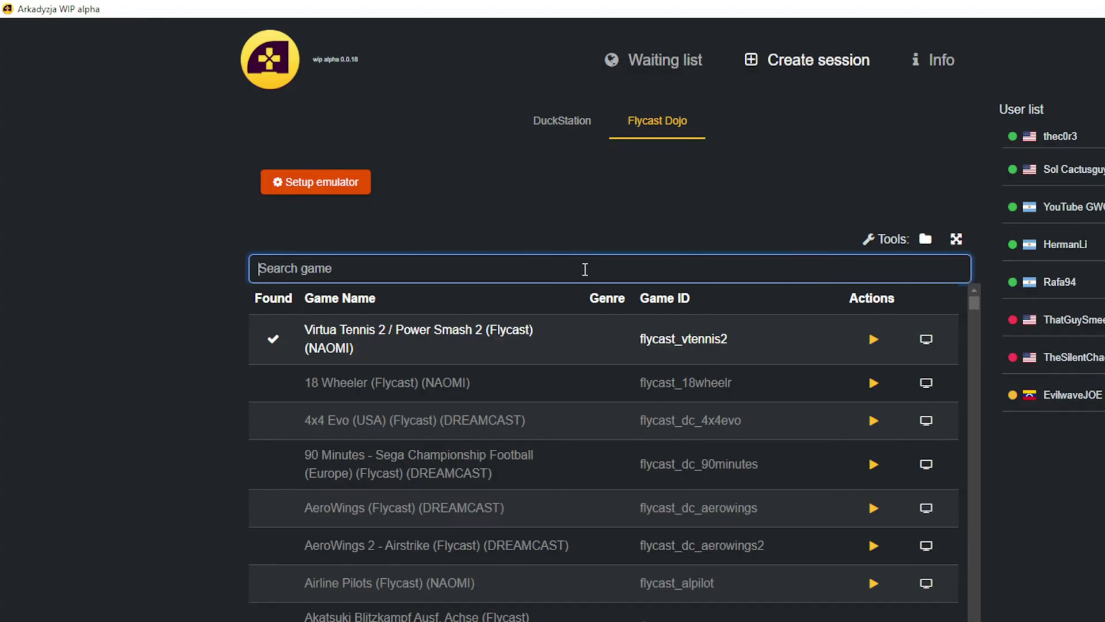
text(street fitgh)
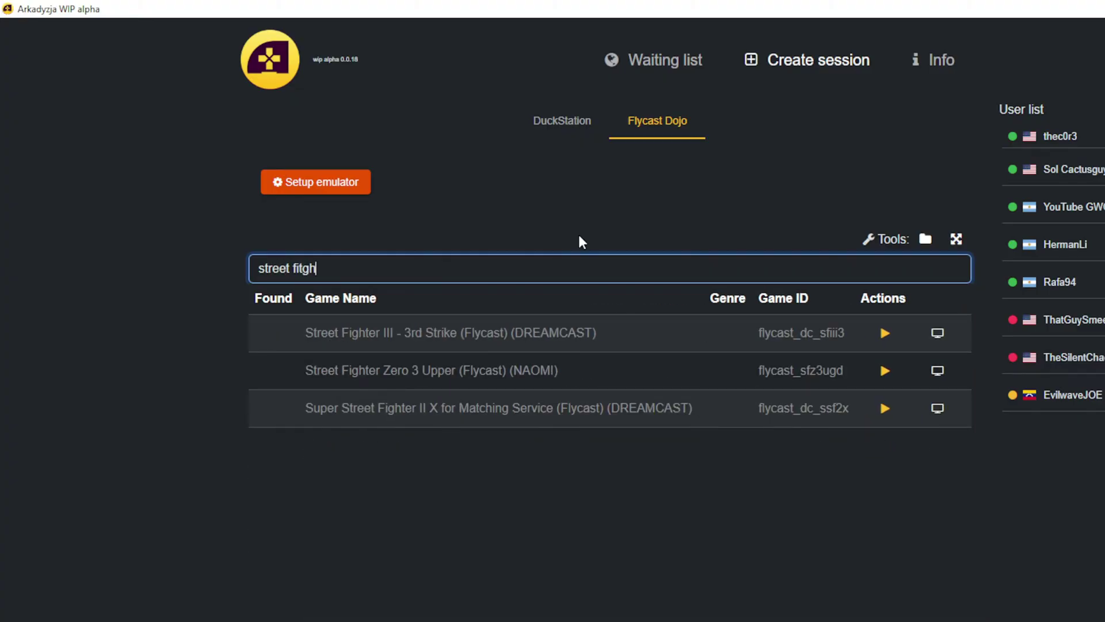
key(BackSpace)
key(BackSpace)
key(BackSpace)
key(BackSpace)
text(igh)
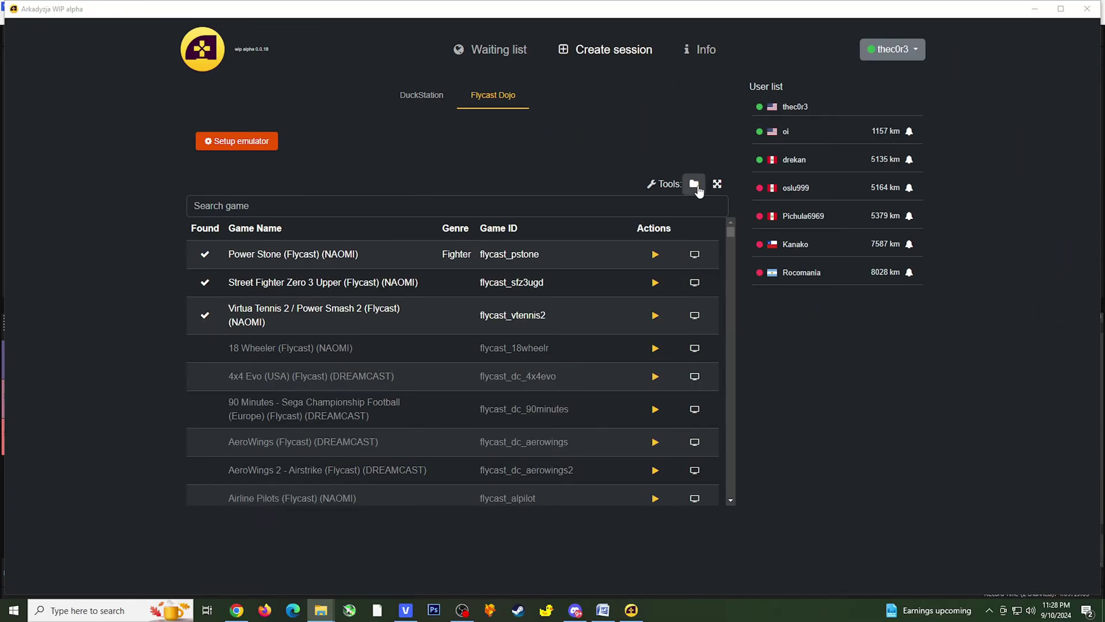
Open Flycast's ROMs folder, and in a second File Explorer window open ROMS > ARC > Naomi on the Elements (F:) drive
drag(921, 65, 441, 21)
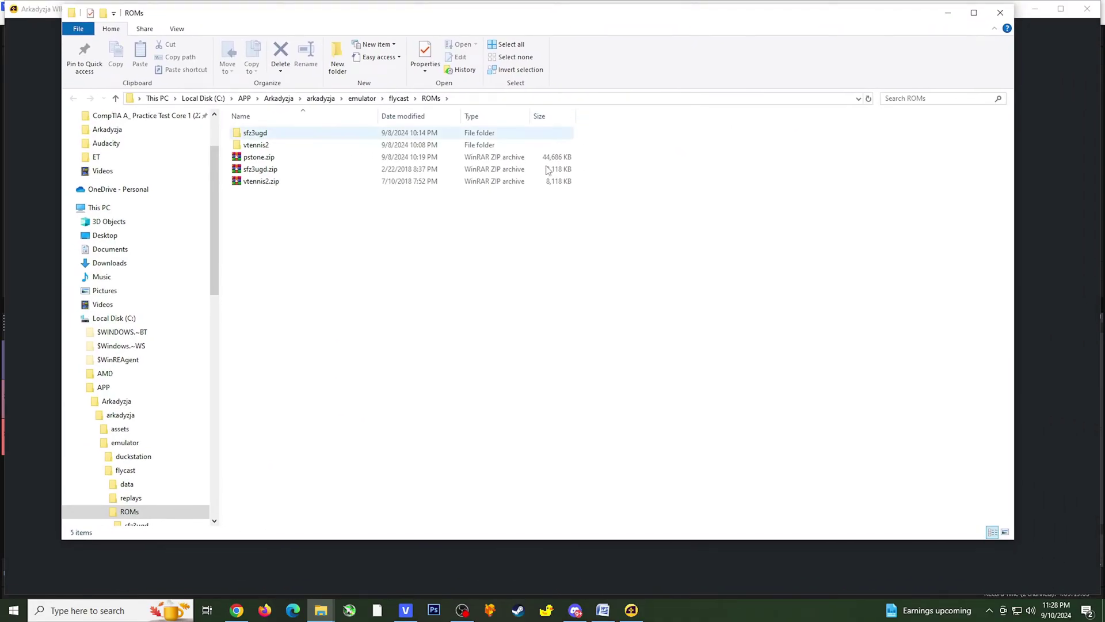
right_click(322, 615)
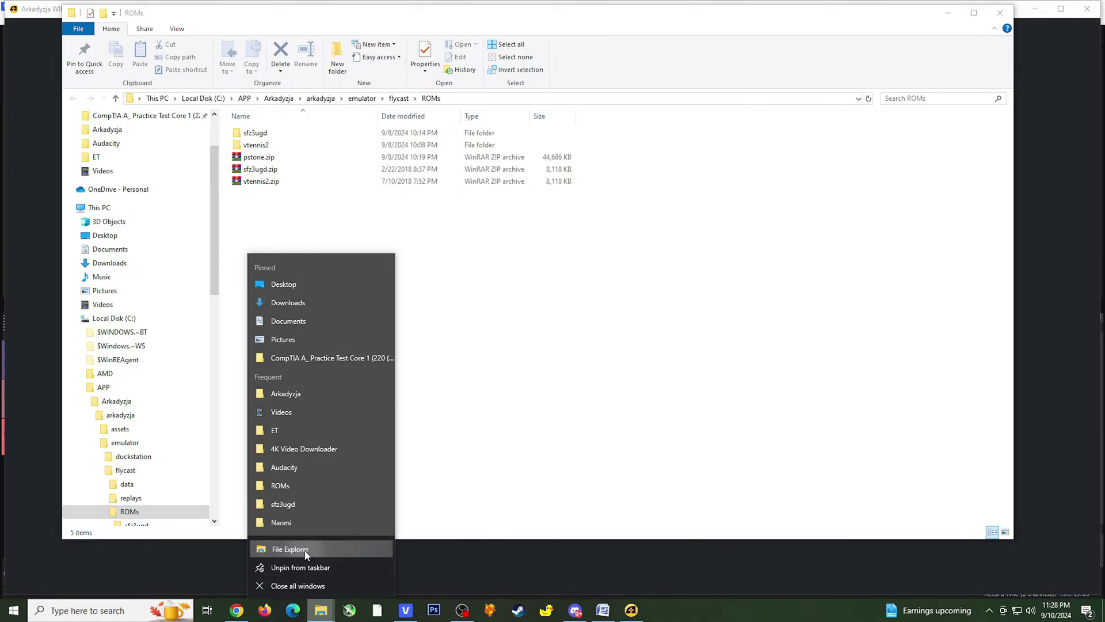
click(289, 548)
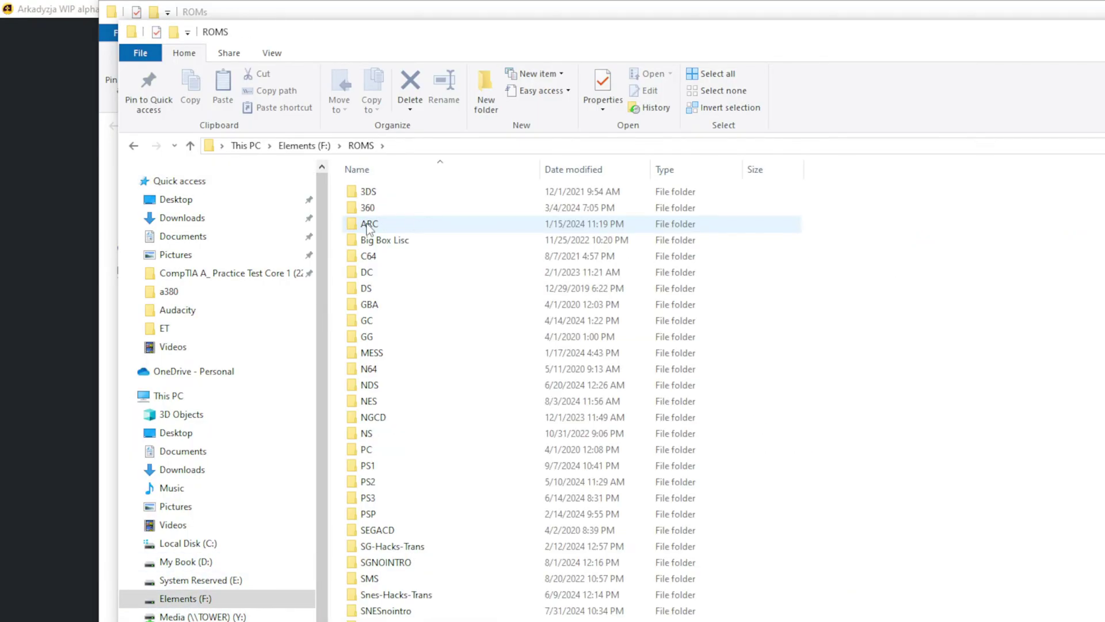
double_click(367, 224)
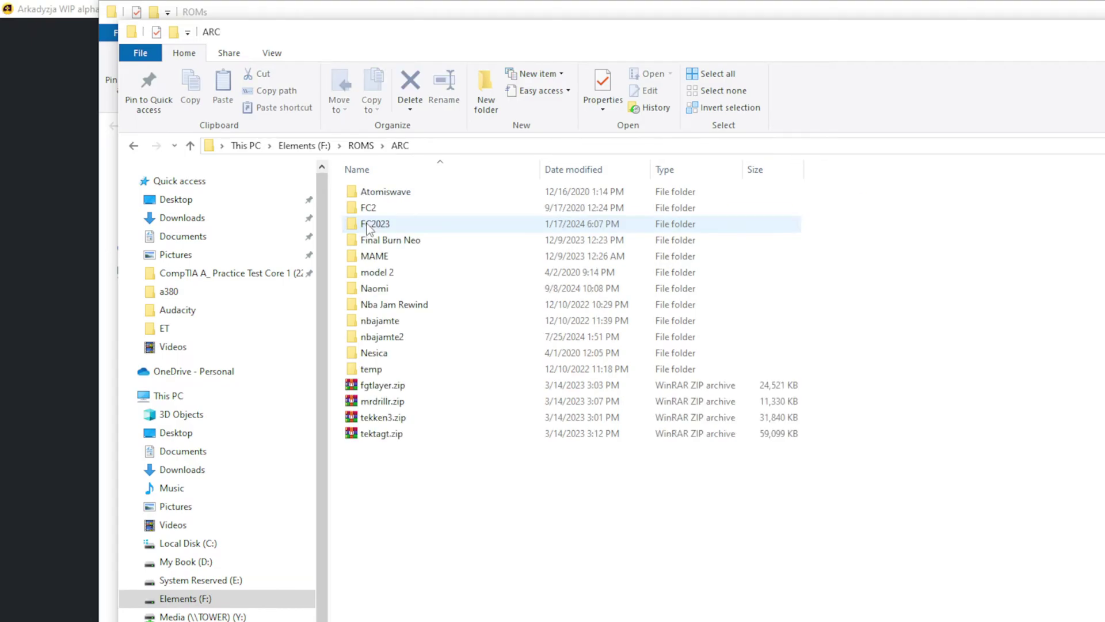
double_click(371, 289)
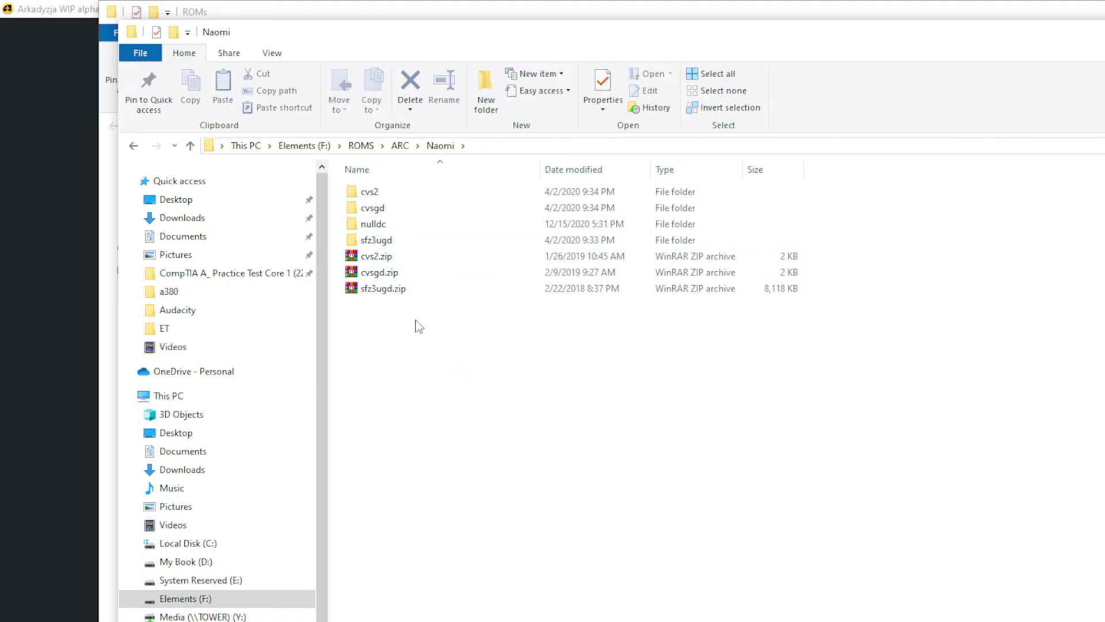
Copy the sfz3ugd folder and sfz3ugd.zip from the Naomi folder into Flycast's ROMs folder
click(403, 291)
ctrl+click(389, 244)
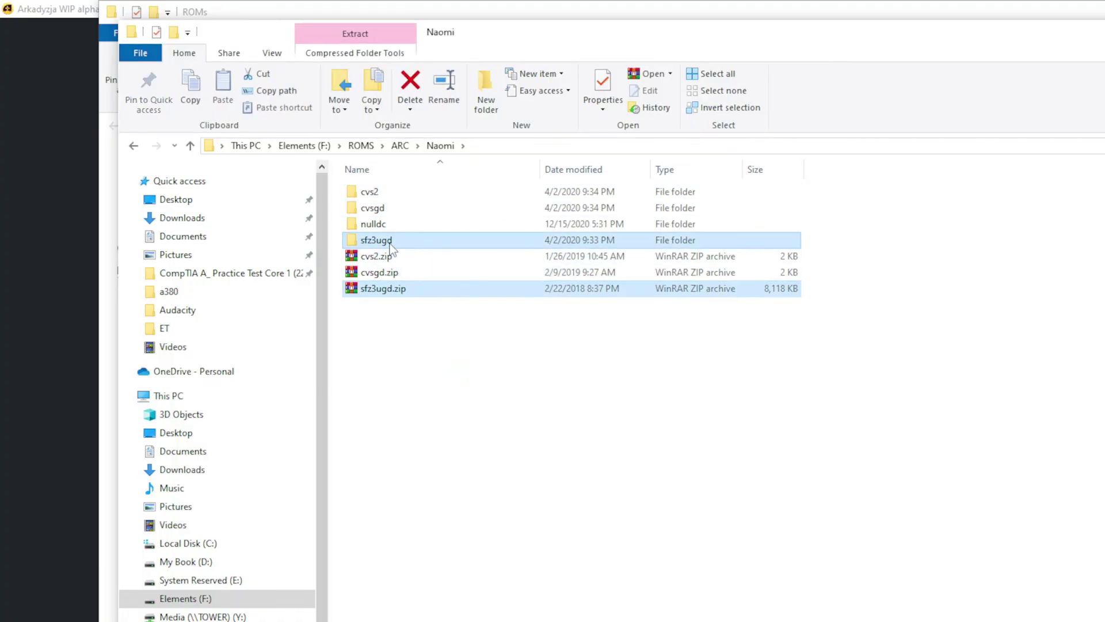
right_click(405, 247)
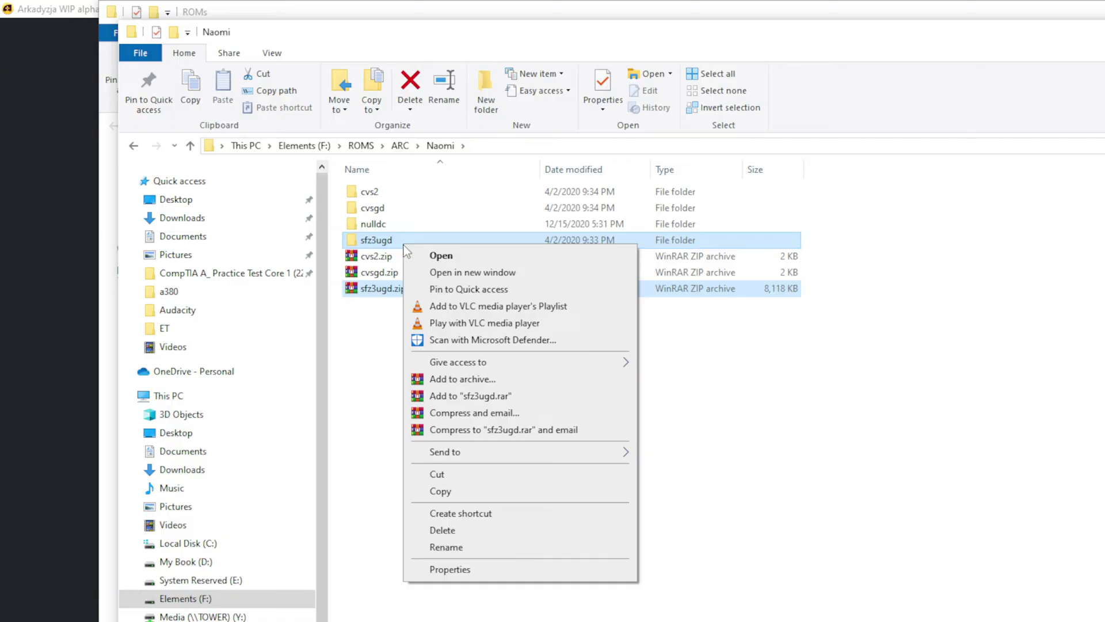
click(450, 494)
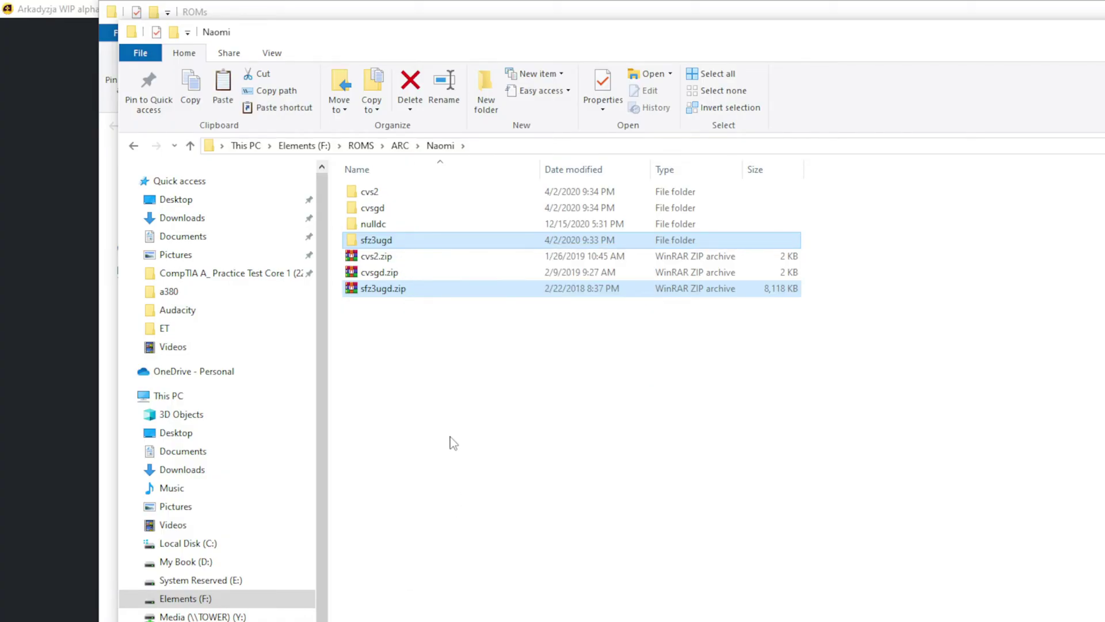
click(267, 12)
right_click(389, 274)
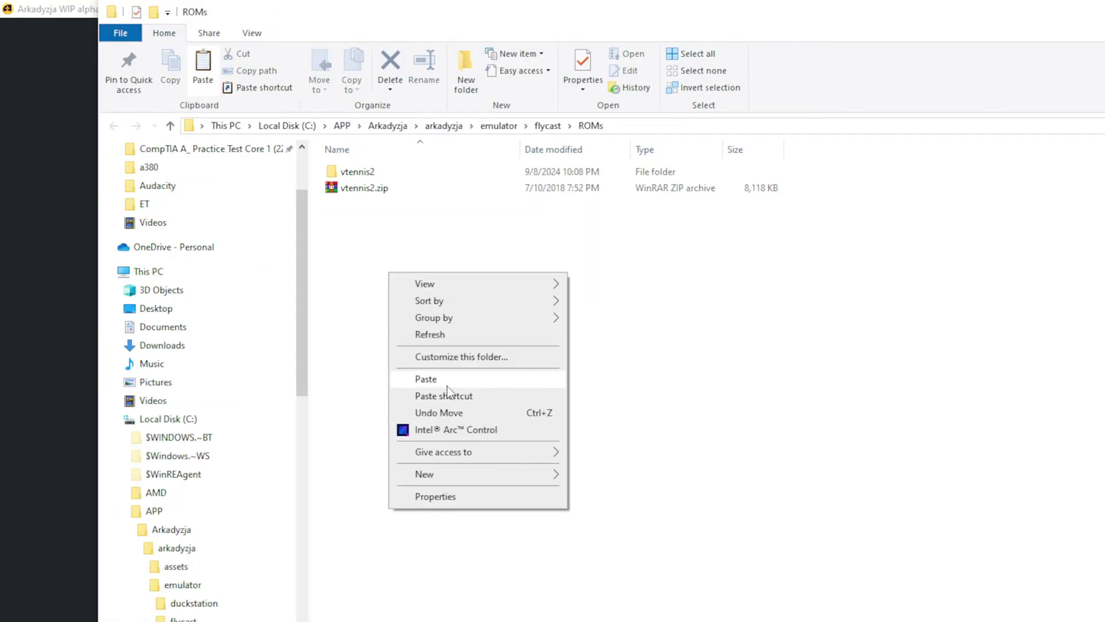
click(447, 381)
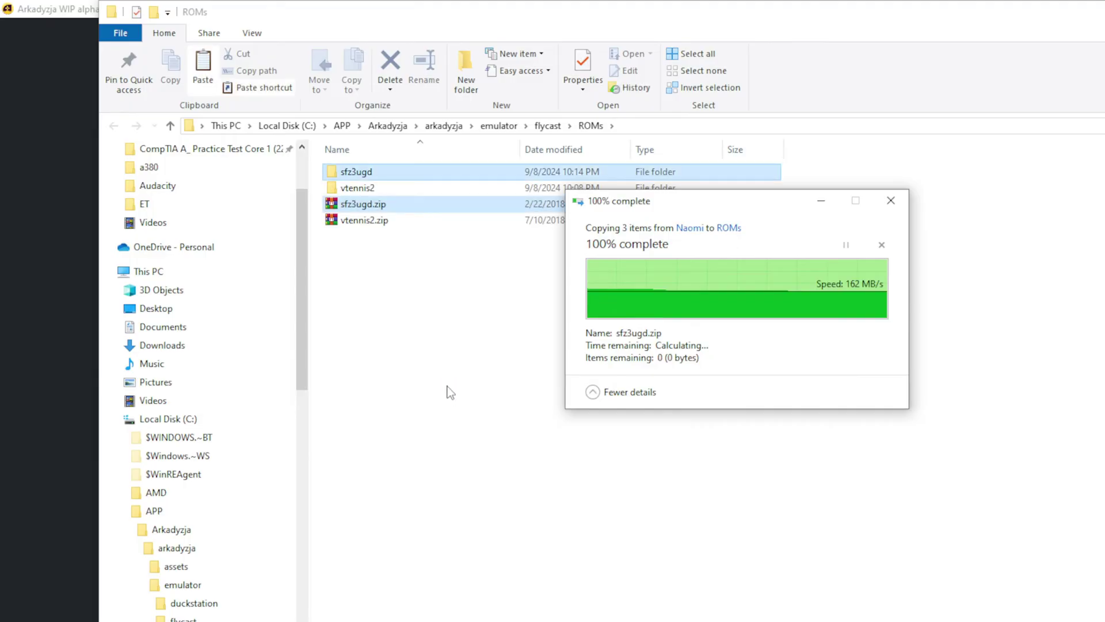
click(552, 389)
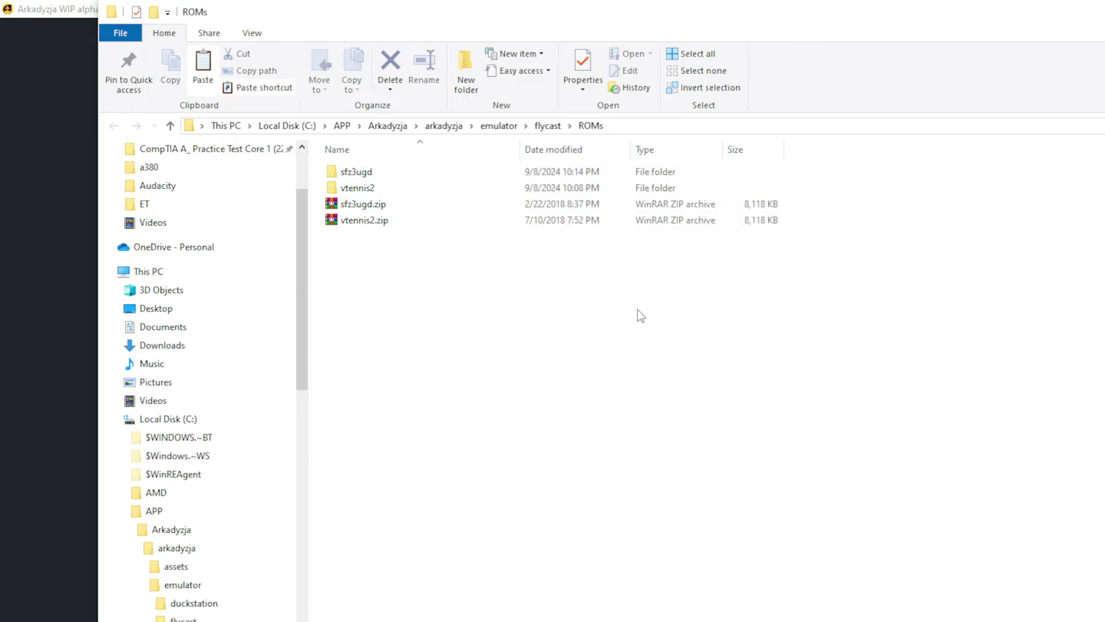
Check the contents of the copied sfz3ugd folder and return to Flycast's ROMs folder
double_click(365, 173)
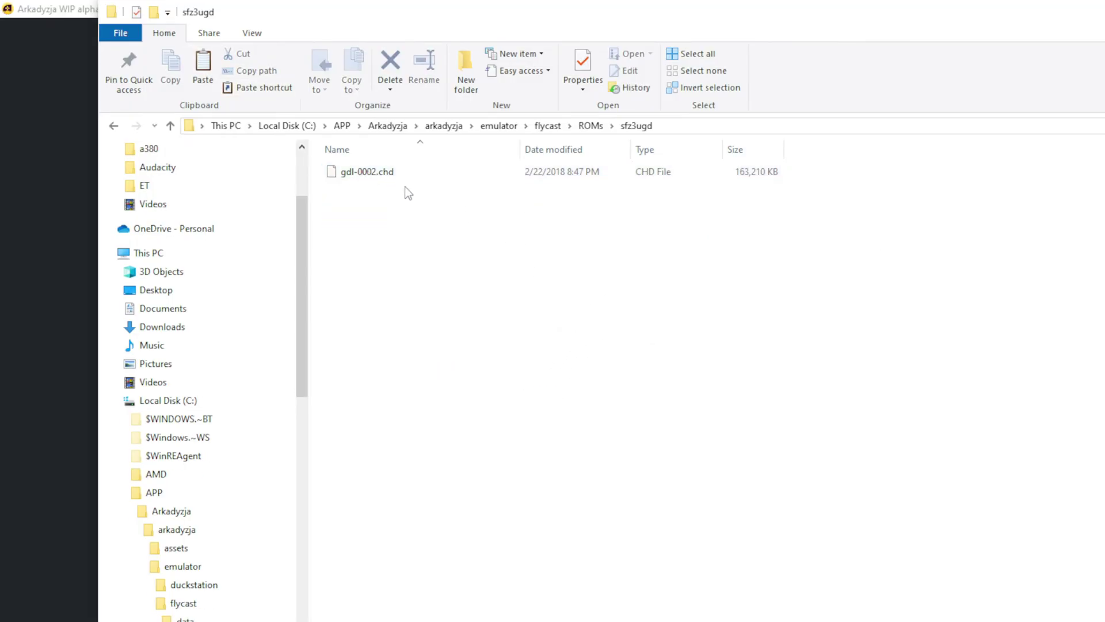
click(341, 179)
click(589, 126)
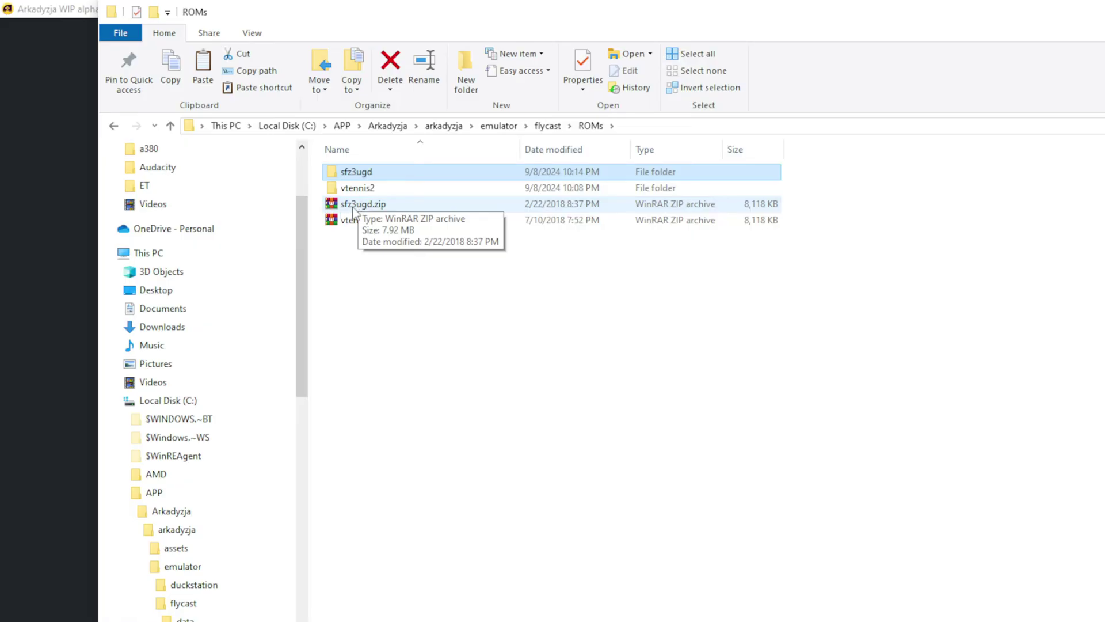
click(395, 257)
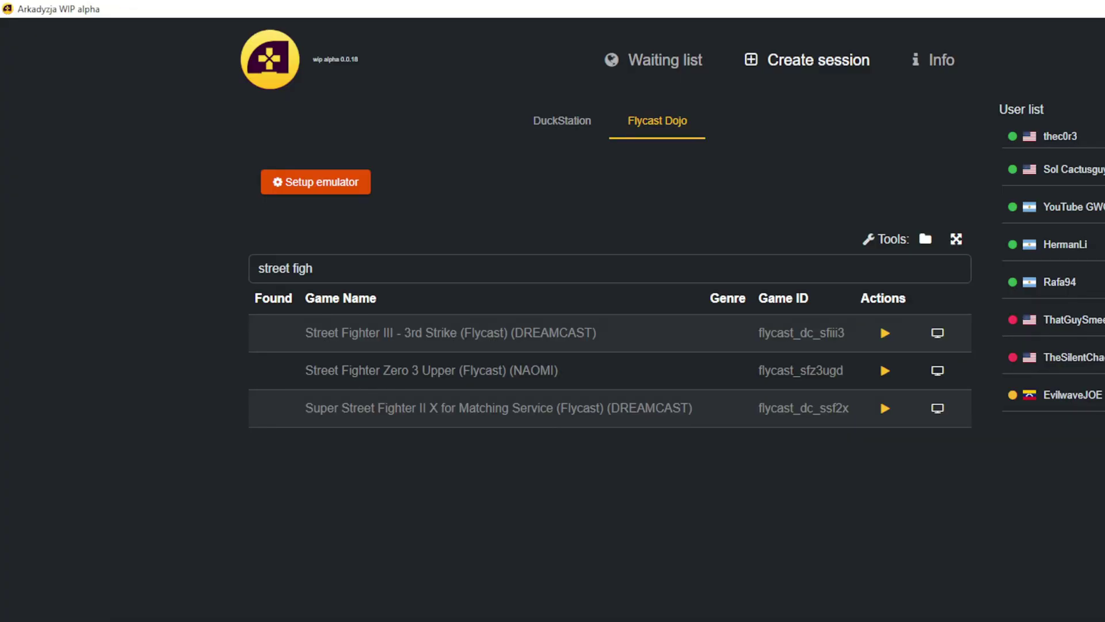
Test-run Street Fighter Zero 3 Upper offline in Flycast Dojo, and close the emulator
click(938, 371)
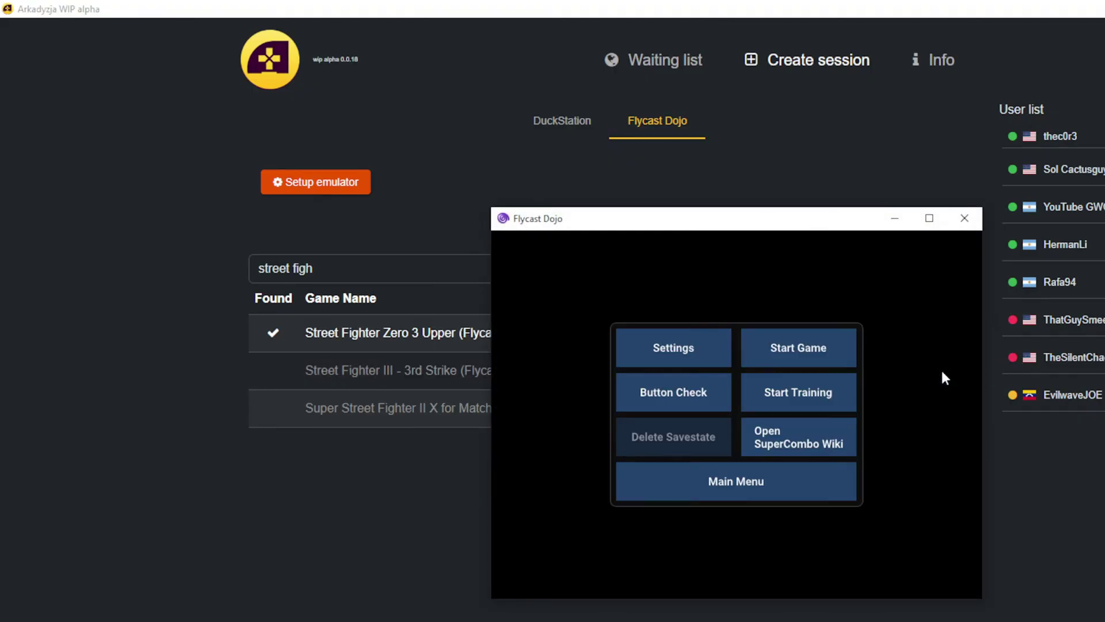
click(796, 354)
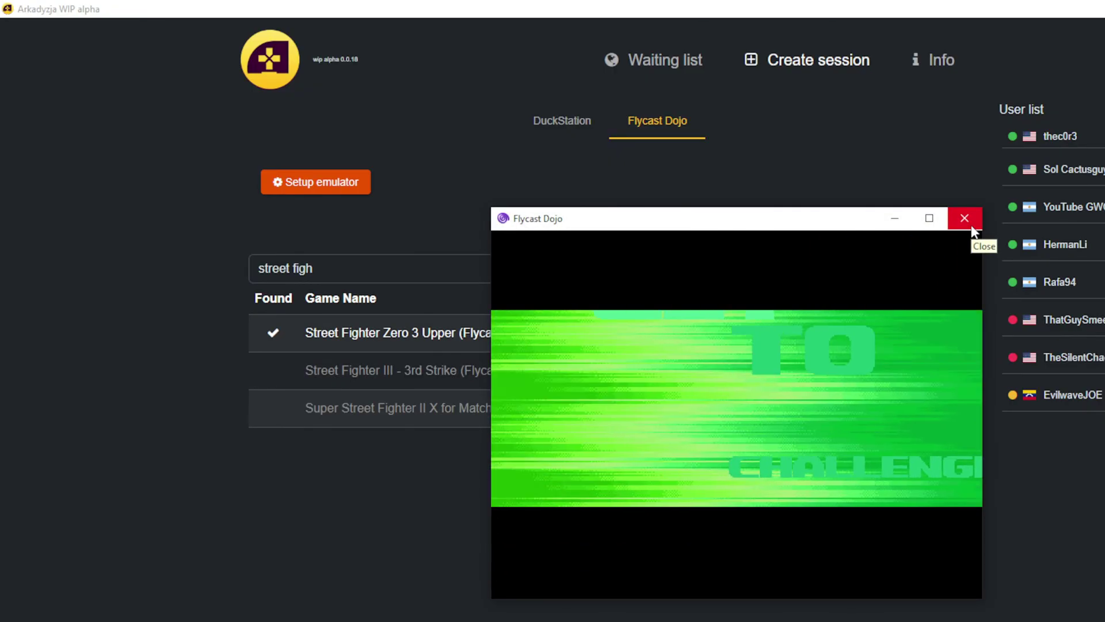
click(971, 226)
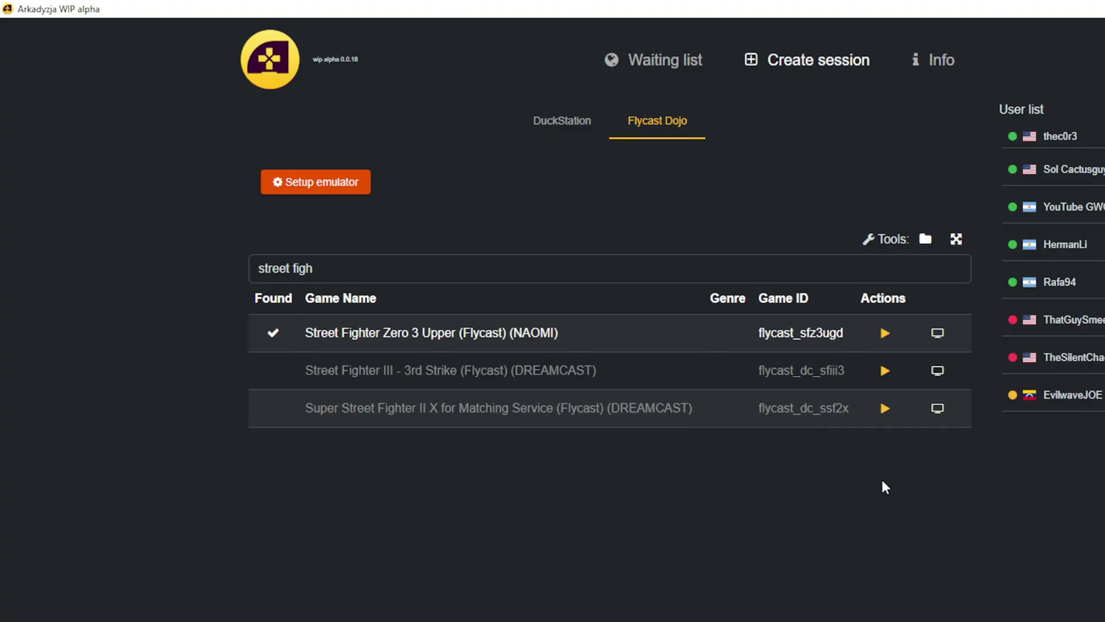
Clear the game search to show the full Flycast Dojo game list
click(326, 268)
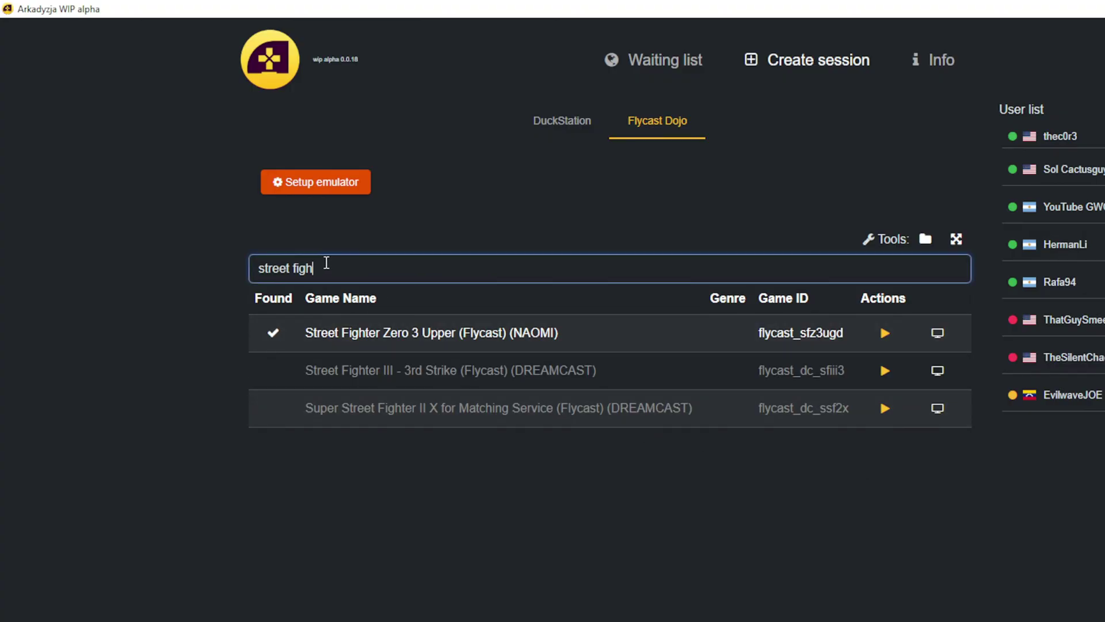
key(ctrl+a)
key(BackSpace)
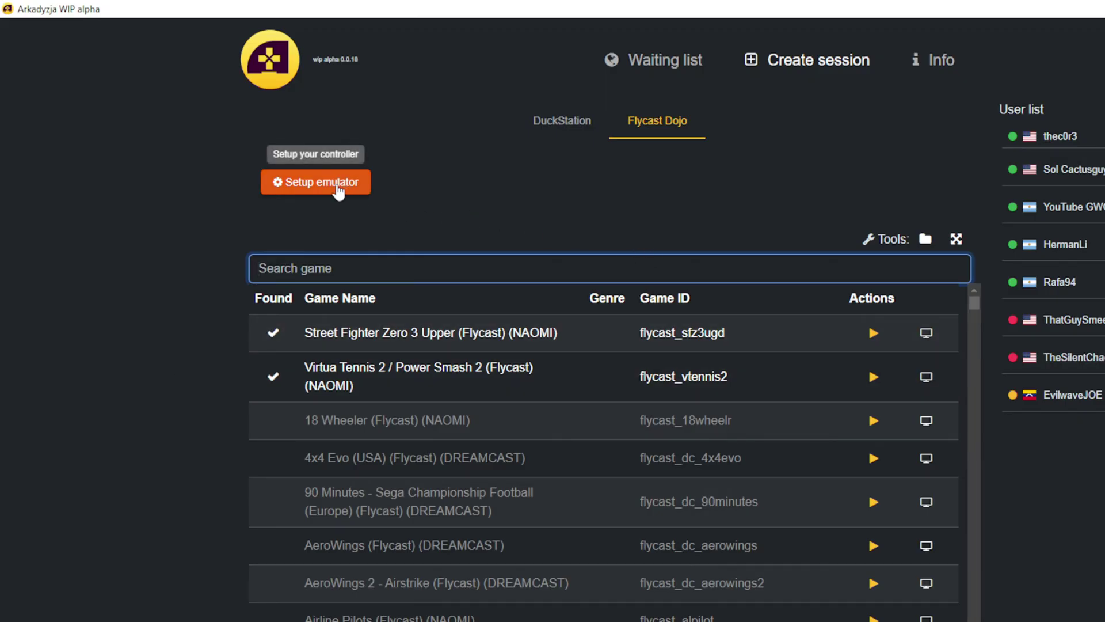
In Flycast Dojo's control settings, switch the DS3 Compatible HID Device mapping to Arcade Controls and review its button assignments
click(308, 185)
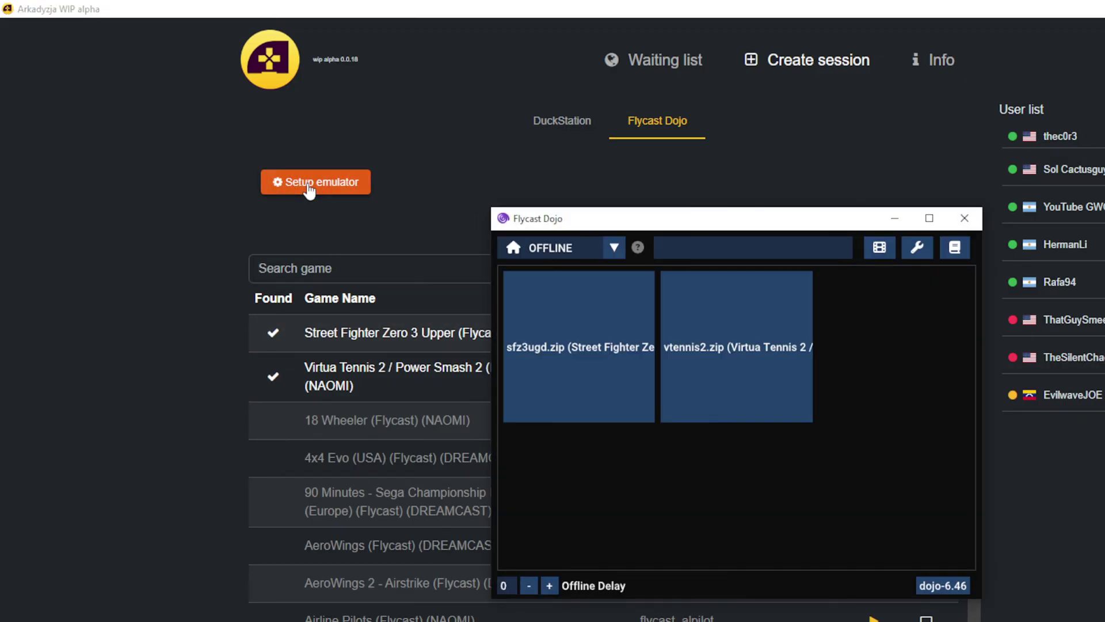
click(917, 249)
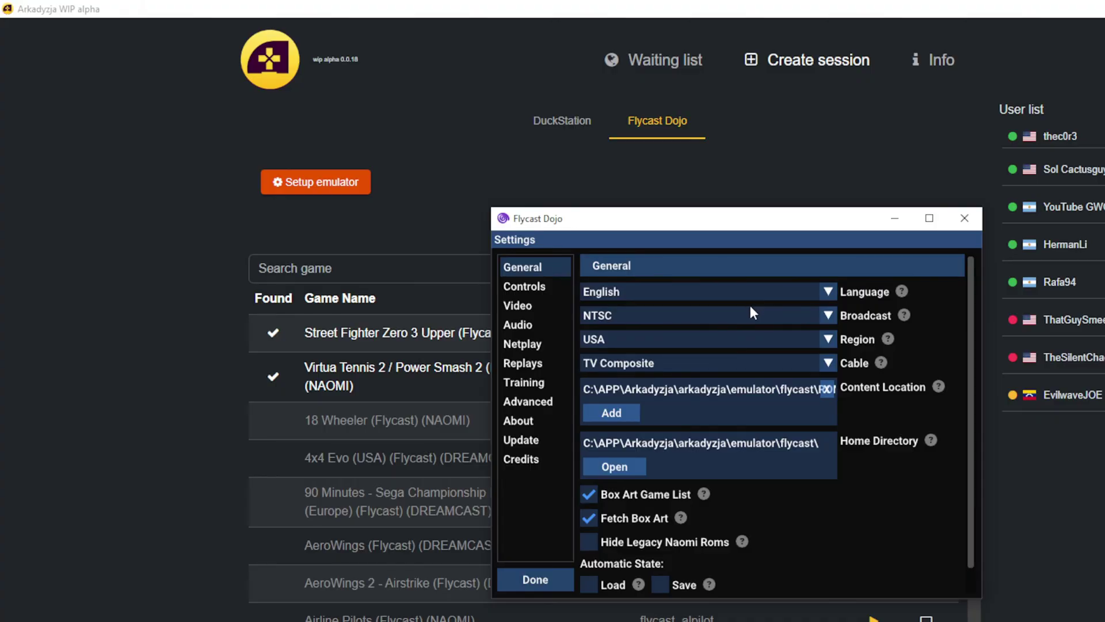
click(533, 292)
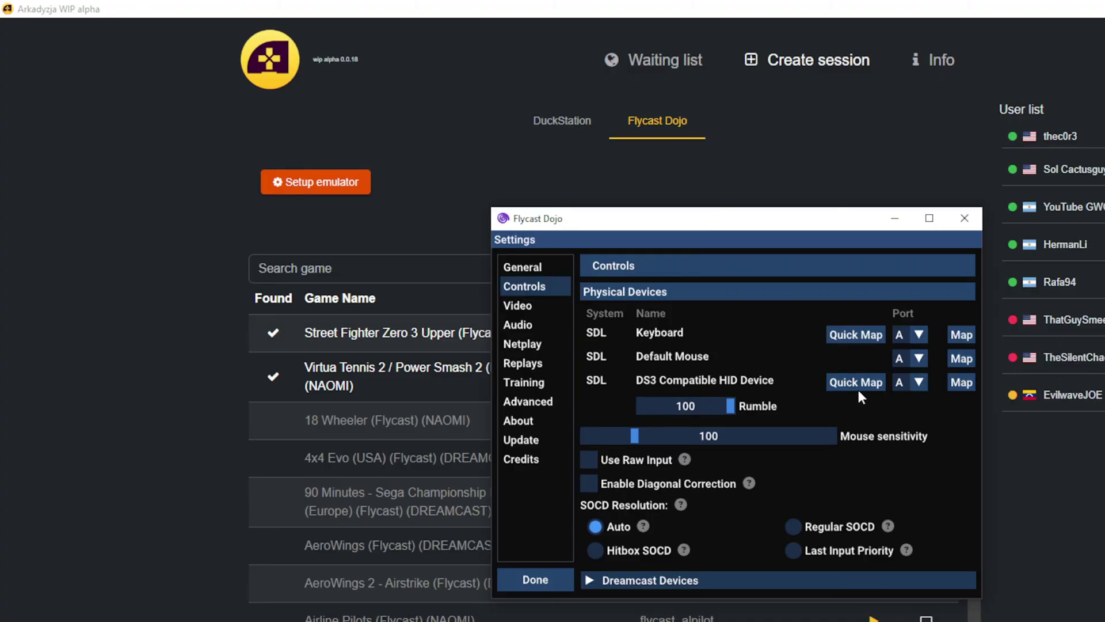
click(961, 383)
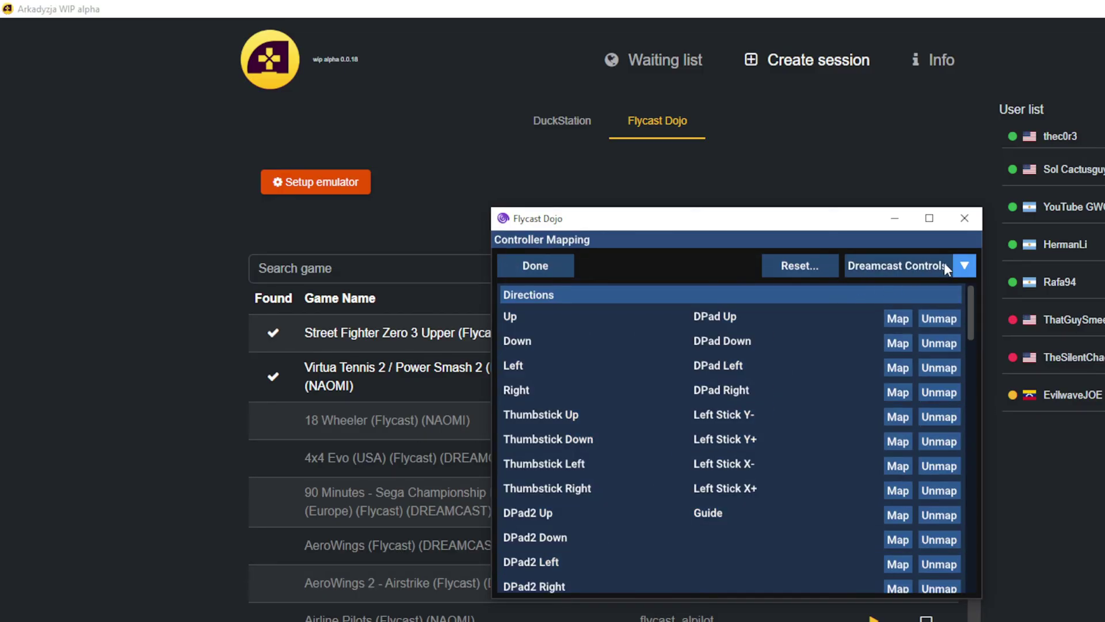
click(964, 267)
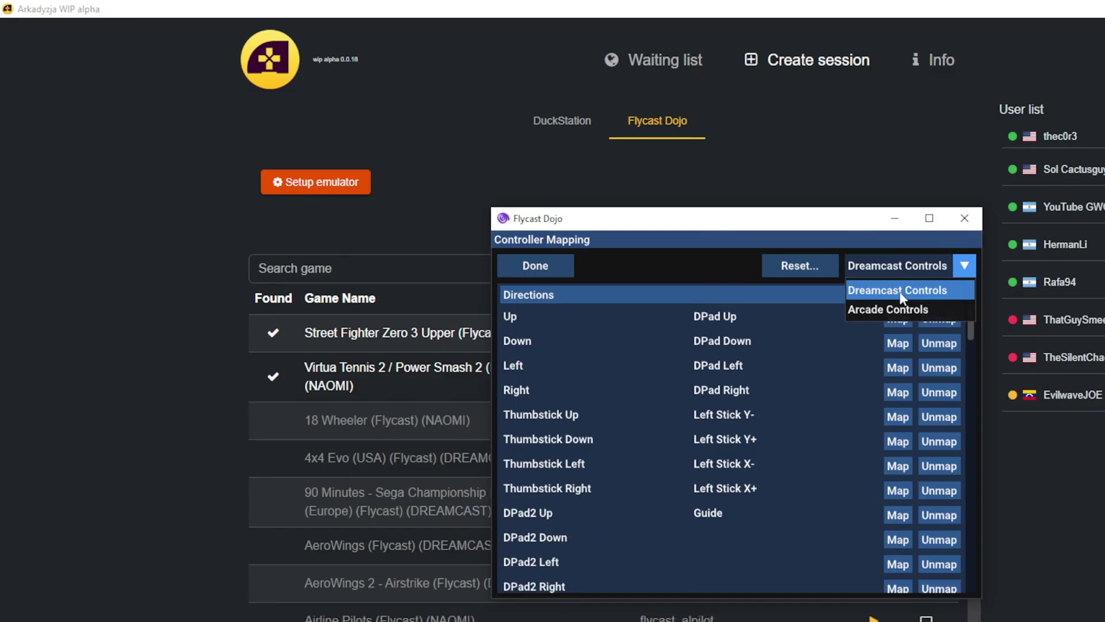
click(883, 309)
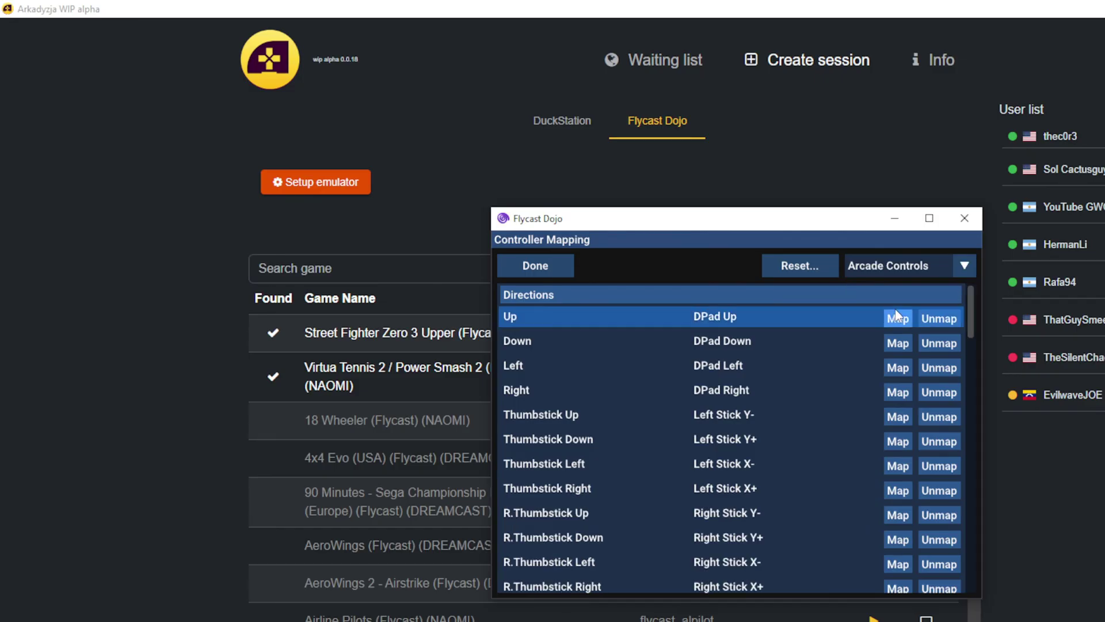
drag(967, 315, 971, 345)
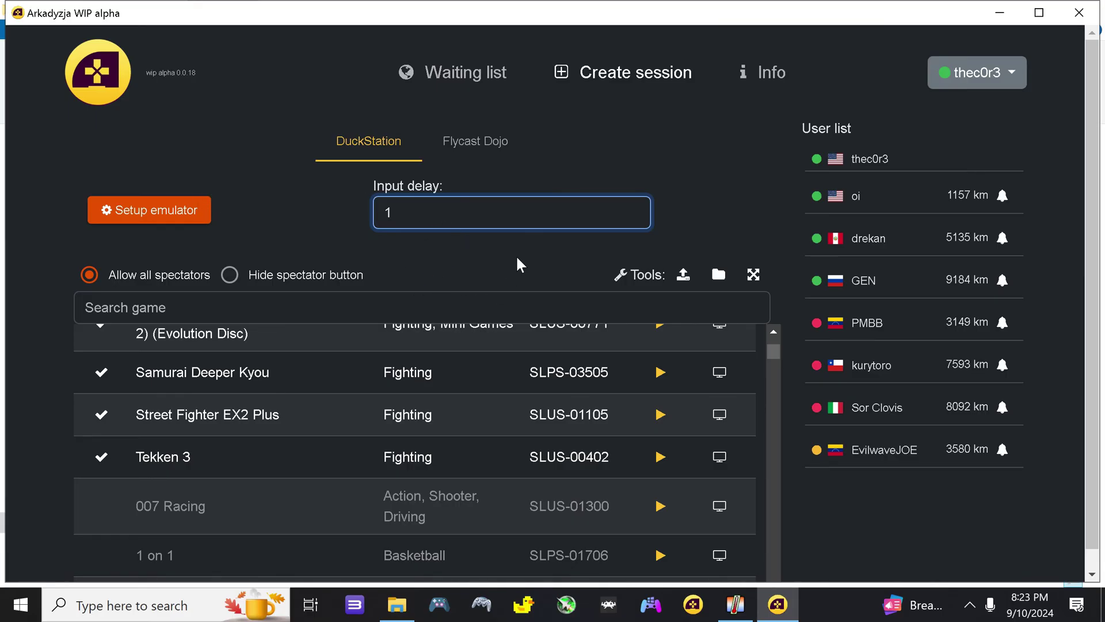
Set the DuckStation session's input delay to 2
click(537, 213)
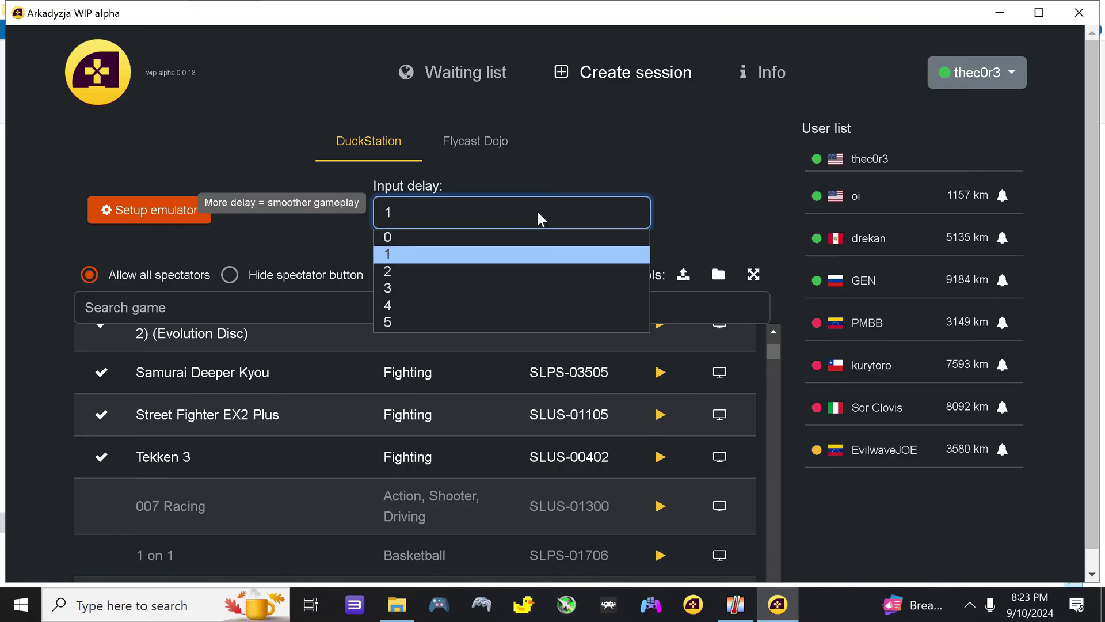
click(489, 271)
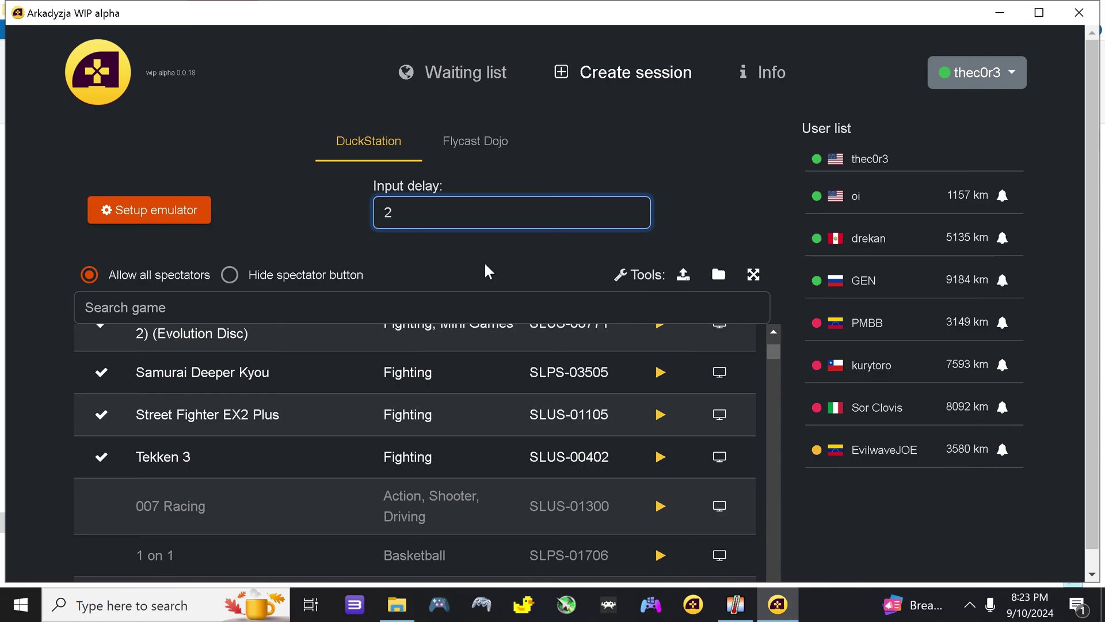